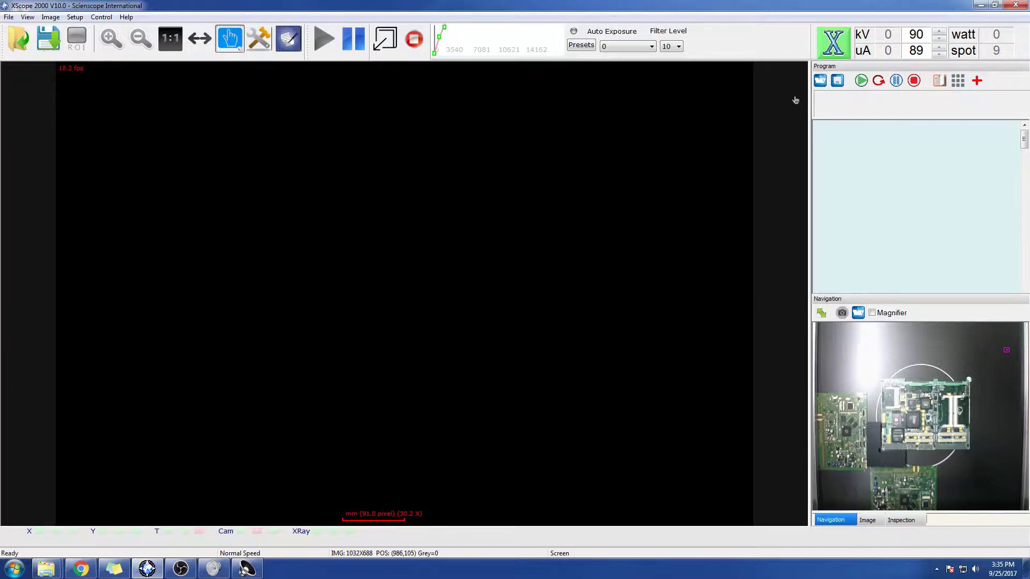
Step: Turn on the X-ray source and set the tube voltage to 82 kV and the current to 93 uA
{"action": "left_click", "coordinate": [835, 46]}
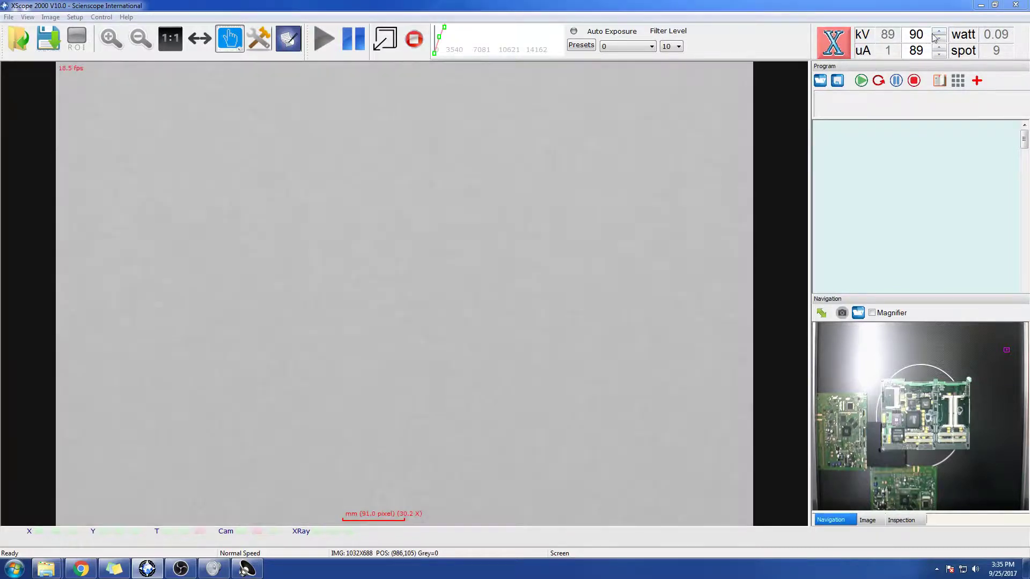
{"action": "type", "text": "9"}
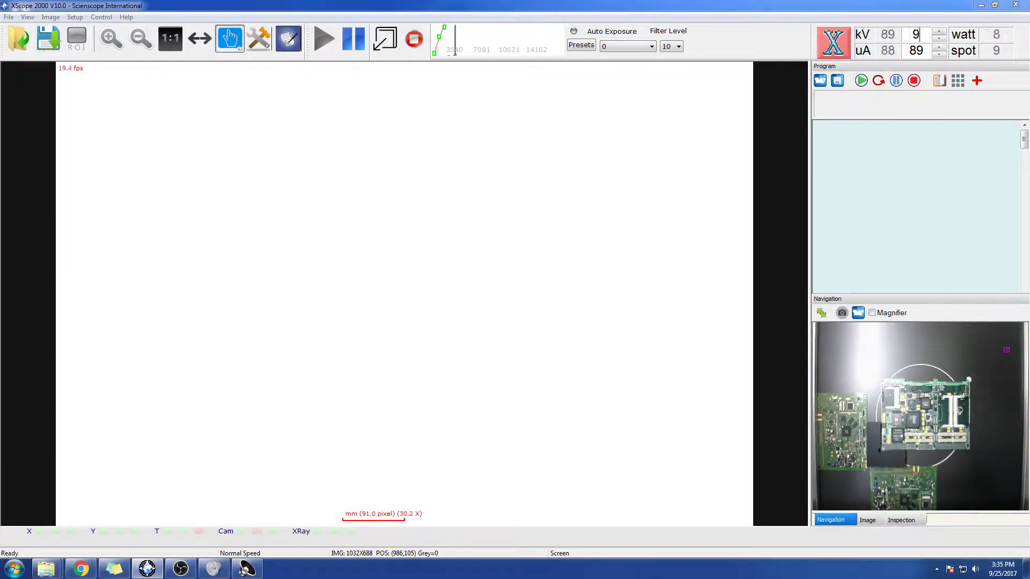
{"action": "key", "text": "BackSpace"}
{"action": "key", "text": "BackSpace"}
{"action": "left_click", "coordinate": [938, 38]}
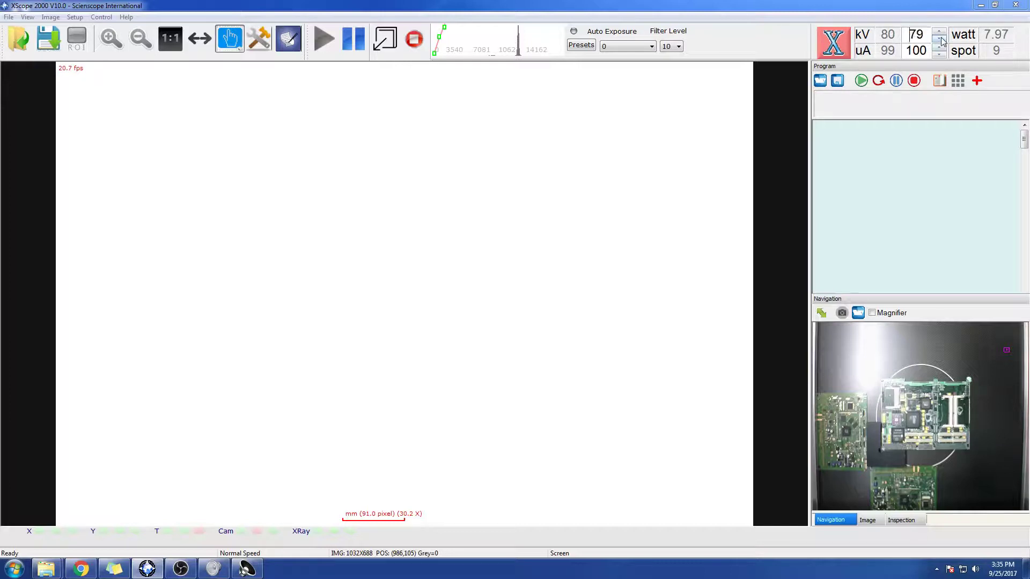
{"action": "left_click", "coordinate": [939, 38]}
{"action": "left_click", "coordinate": [939, 31]}
{"action": "left_click", "coordinate": [940, 31]}
{"action": "left_click", "coordinate": [940, 31]}
{"action": "left_click", "coordinate": [939, 31]}
{"action": "left_click", "coordinate": [938, 54]}
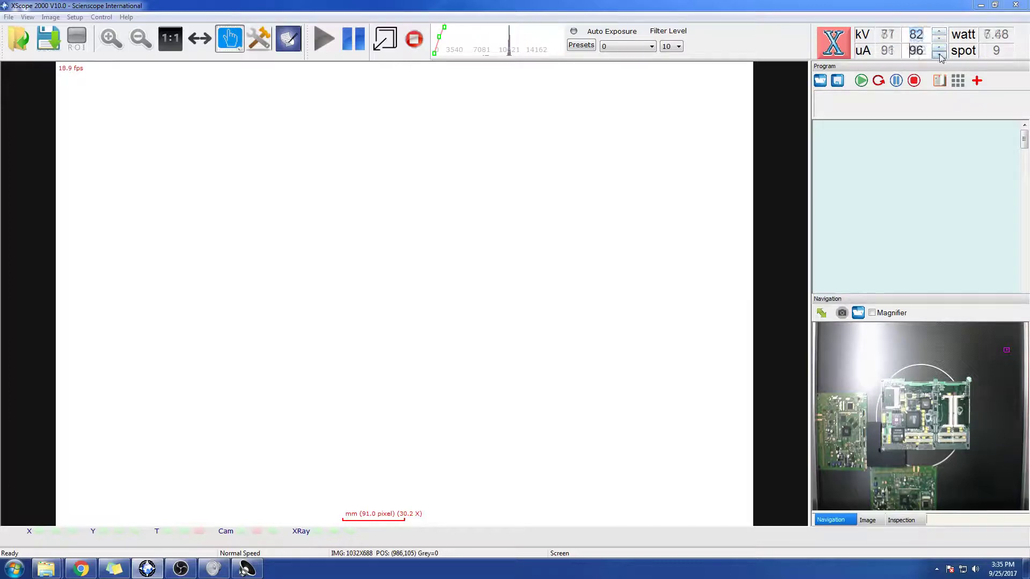
{"action": "left_click", "coordinate": [938, 54]}
{"action": "left_click", "coordinate": [939, 54]}
{"action": "left_click", "coordinate": [938, 54]}
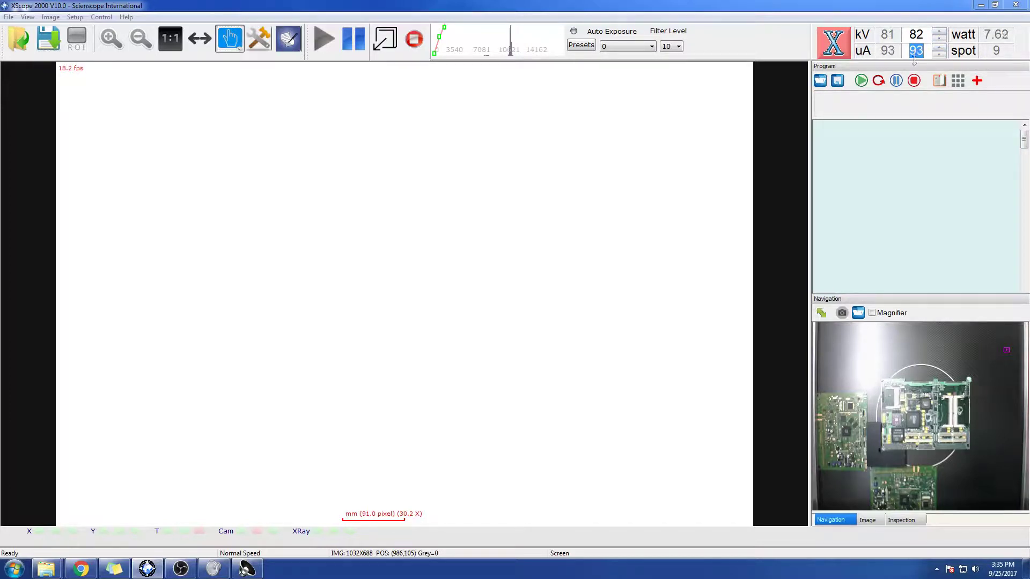
Step: Stretch the grey-level contrast curve to about 14162 so the blank image shows an even mid-grey
{"action": "left_click", "coordinate": [512, 34]}
{"action": "left_click", "coordinate": [536, 31]}
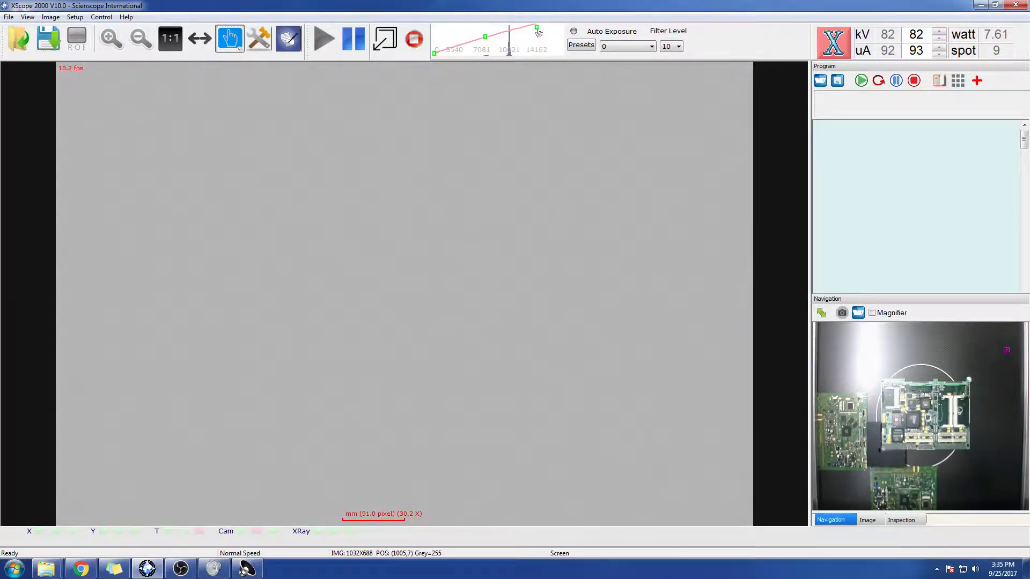
{"action": "left_click_drag", "start_coordinate": [485, 37], "coordinate": [486, 39]}
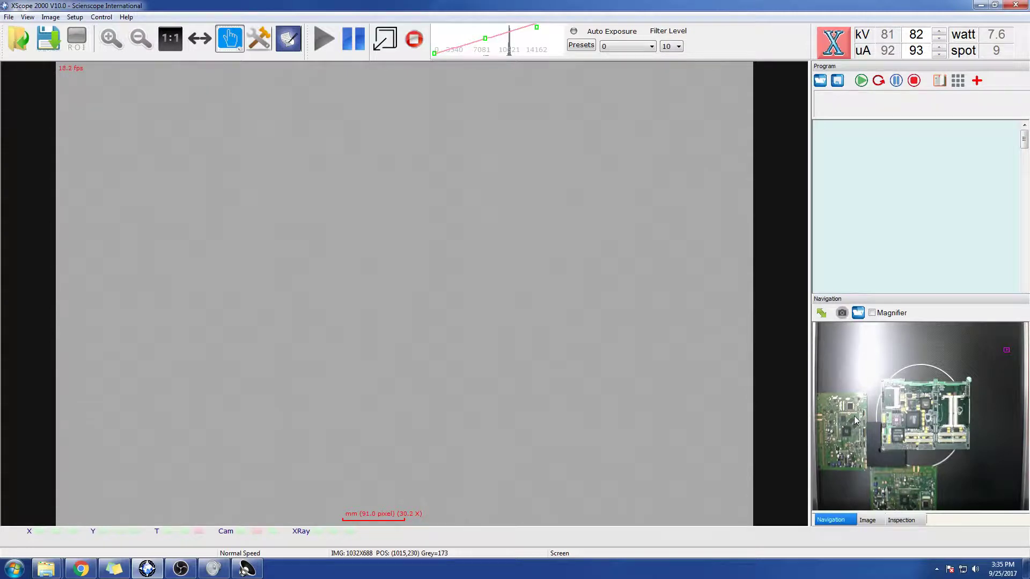
Step: Capture a new navigation image, show the board's BGA and narrow the contrast curve until its surroundings appear bright
{"action": "left_click", "coordinate": [841, 315]}
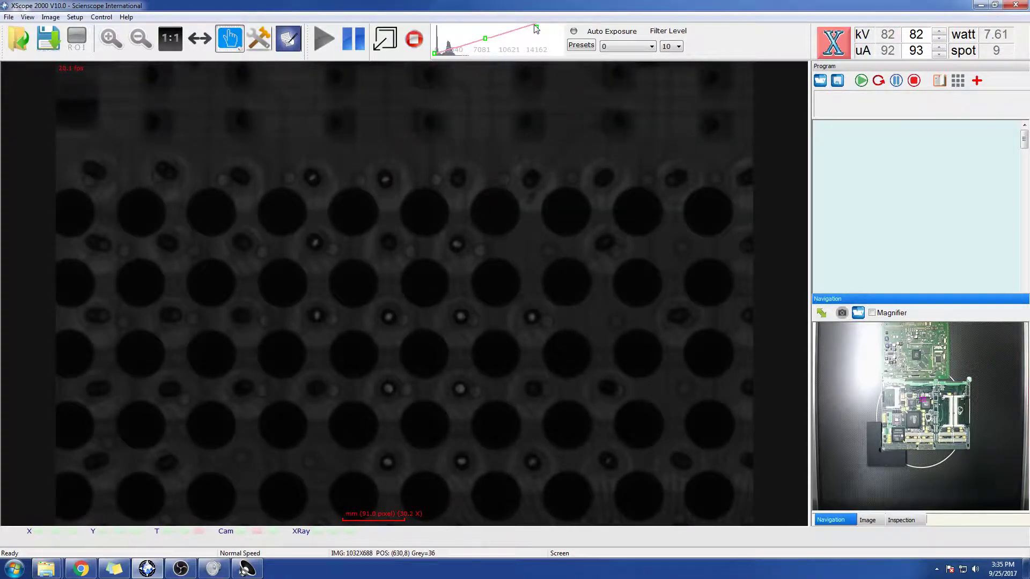
{"action": "left_click_drag", "start_coordinate": [486, 31], "coordinate": [451, 31]}
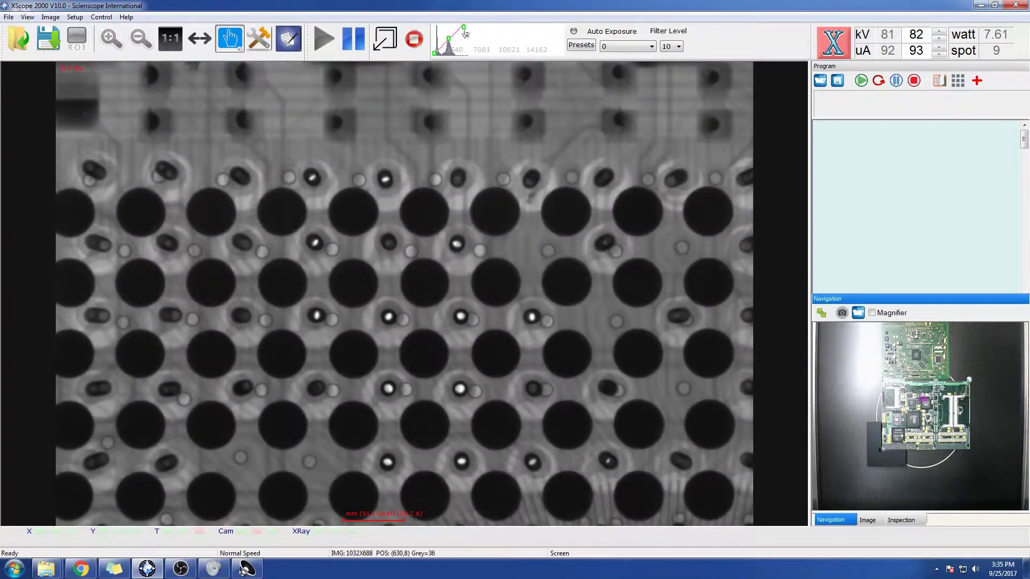
{"action": "scroll", "coordinate": [405, 258], "scroll_direction": "down", "scroll_amount": 5}
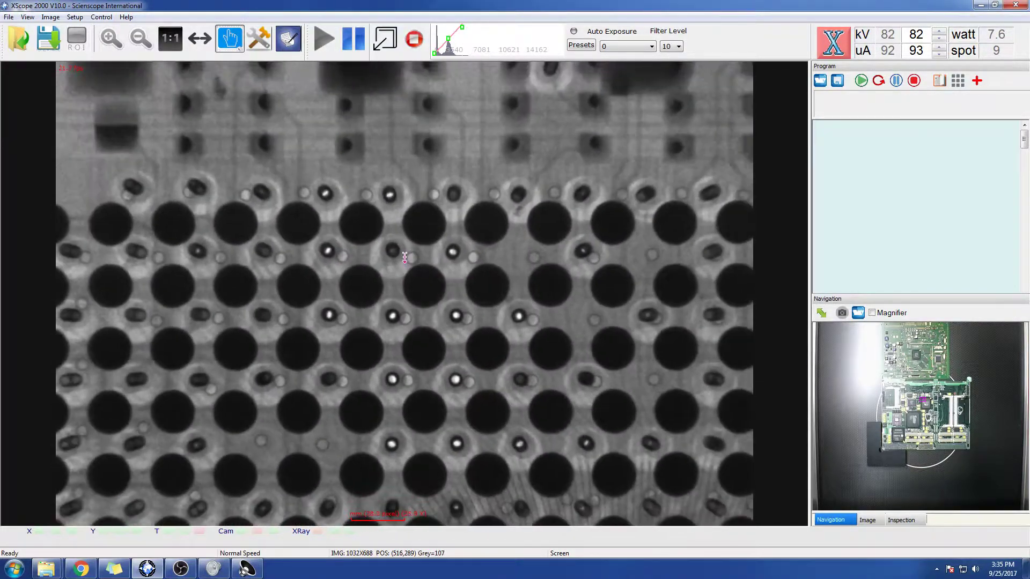
{"action": "scroll", "coordinate": [404, 258], "scroll_direction": "down", "scroll_amount": 3}
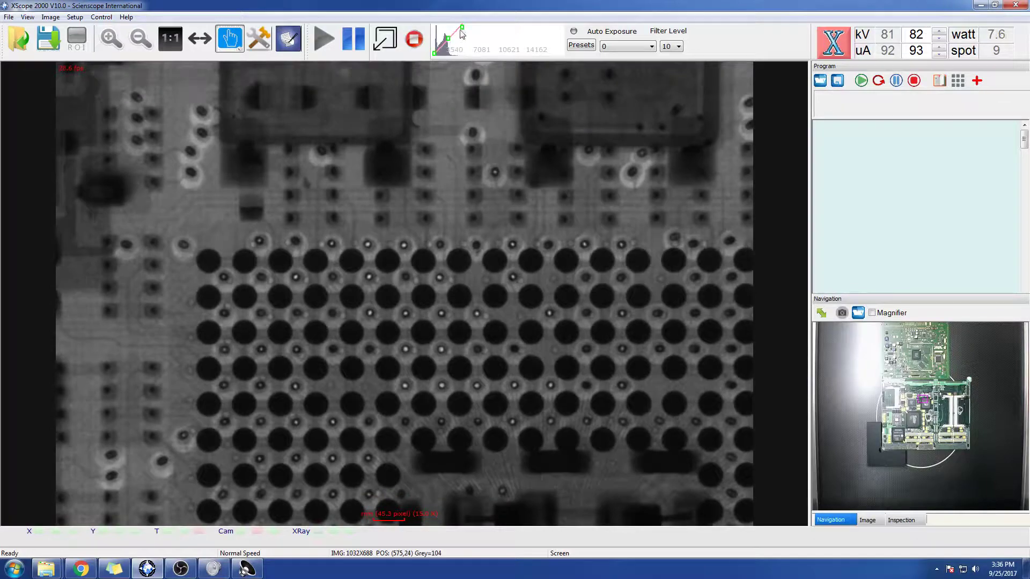
{"action": "left_click_drag", "start_coordinate": [462, 33], "coordinate": [444, 28]}
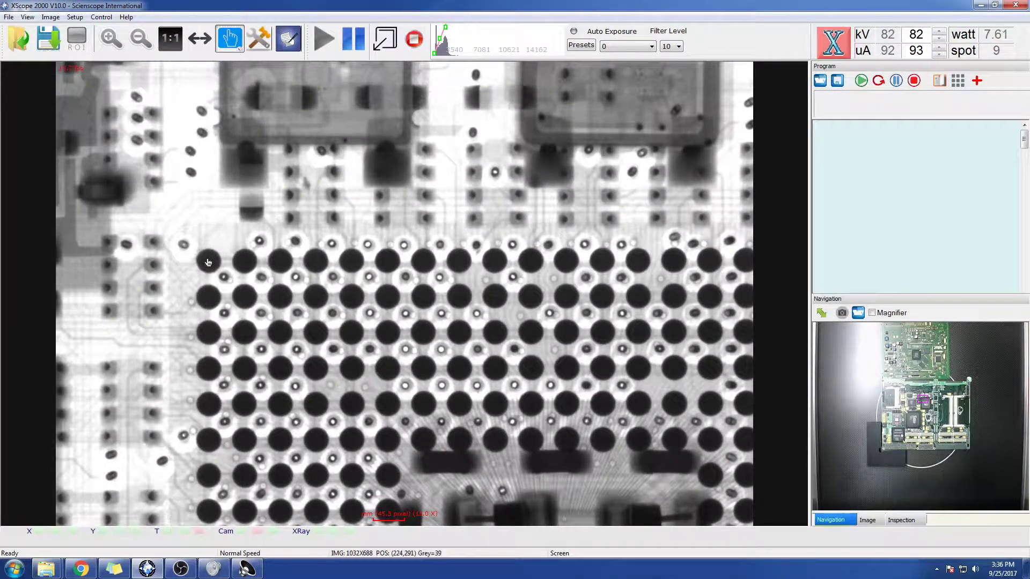
Step: Magnify the BGA's upper-left corner balls and narrow the contrast curve further so the balls show as grey
{"action": "left_click_drag", "start_coordinate": [208, 262], "coordinate": [404, 360]}
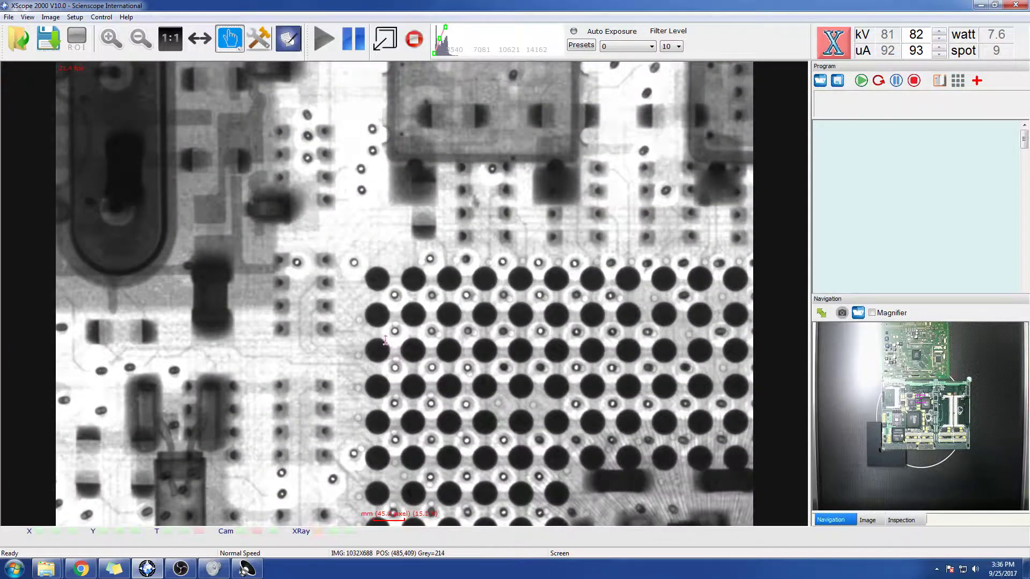
{"action": "scroll", "coordinate": [394, 337], "scroll_direction": "up", "scroll_amount": 5}
{"action": "scroll", "coordinate": [394, 337], "scroll_direction": "up", "scroll_amount": 5}
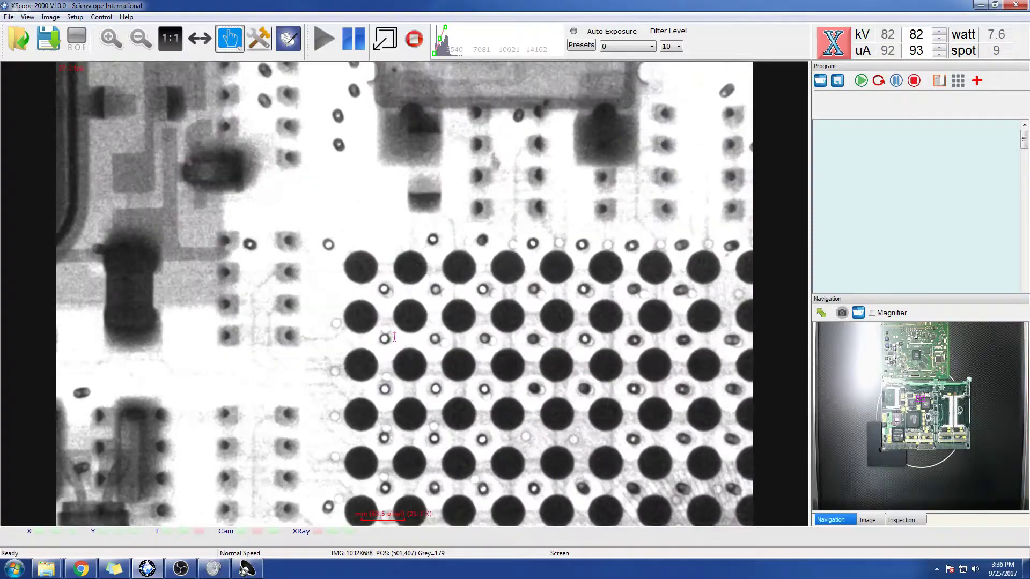
{"action": "scroll", "coordinate": [386, 335], "scroll_direction": "up", "scroll_amount": 4}
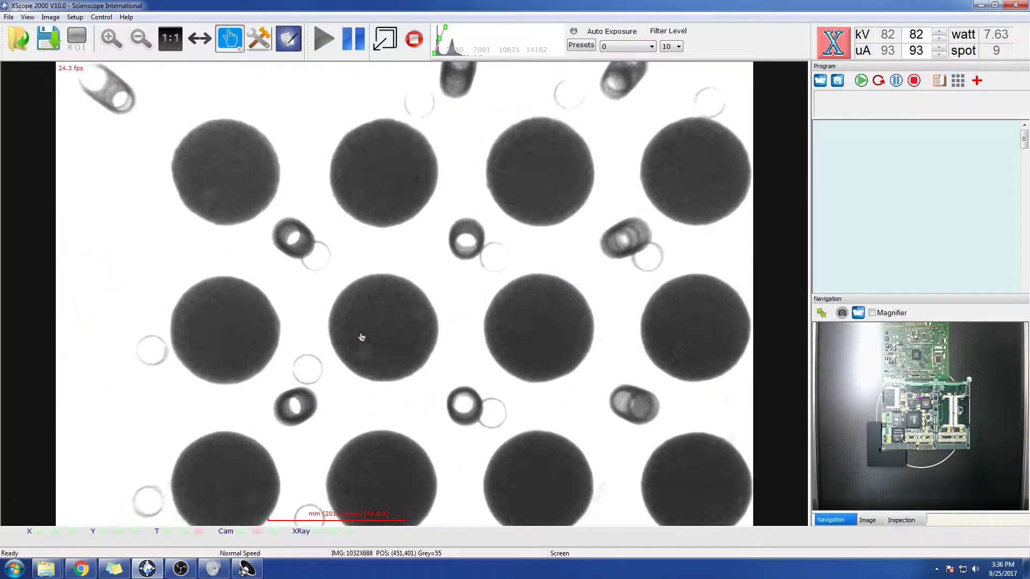
{"action": "left_click_drag", "start_coordinate": [362, 337], "coordinate": [405, 333]}
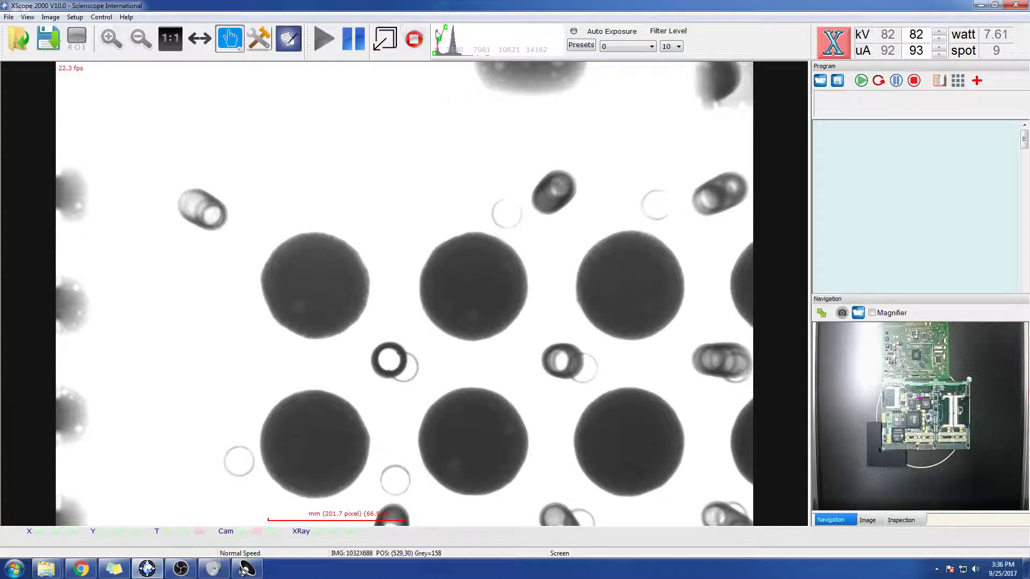
{"action": "left_click_drag", "start_coordinate": [447, 28], "coordinate": [440, 29]}
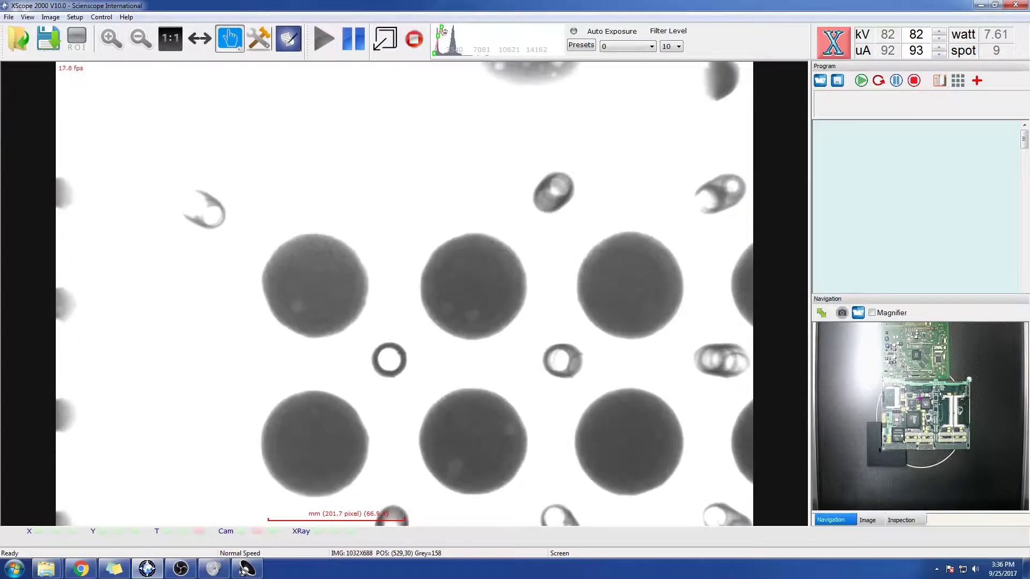
Step: Centre the BGA's upper-left corner ball from an overview and magnify that corner to about 38.8X
{"action": "scroll", "coordinate": [379, 319], "scroll_direction": "up", "scroll_amount": 2}
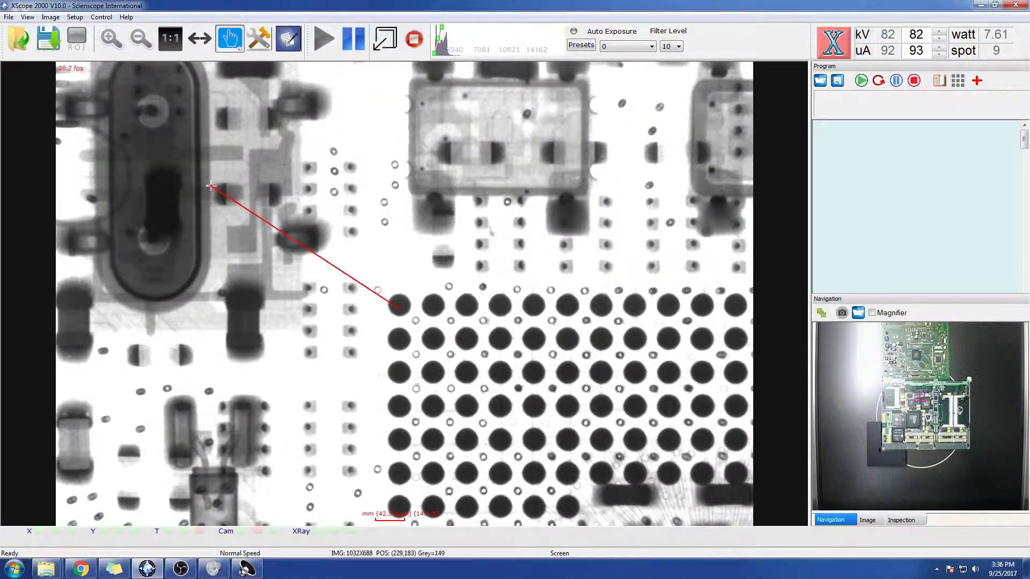
{"action": "left_click_drag", "start_coordinate": [211, 185], "coordinate": [209, 184]}
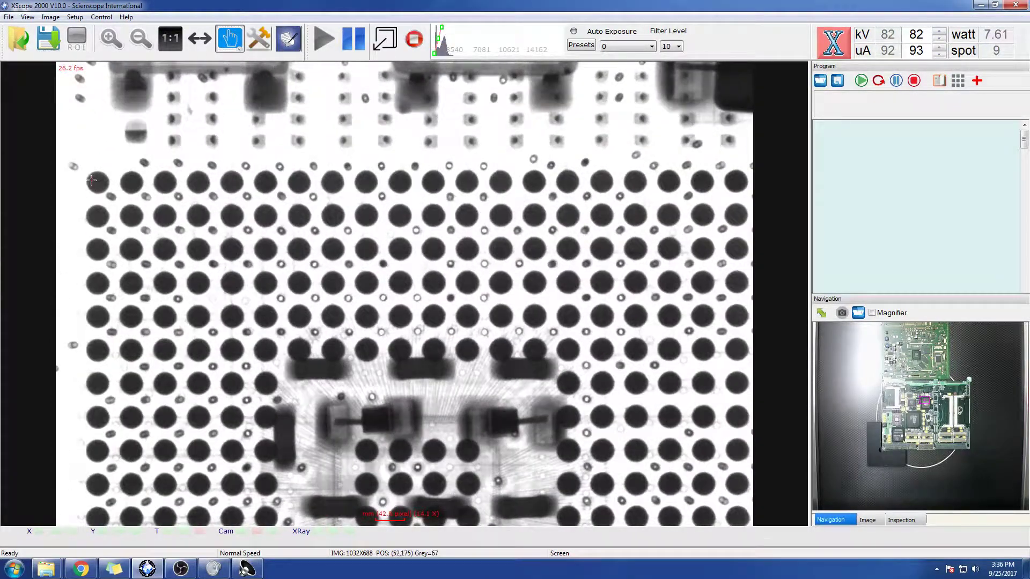
{"action": "double_click", "coordinate": [94, 184]}
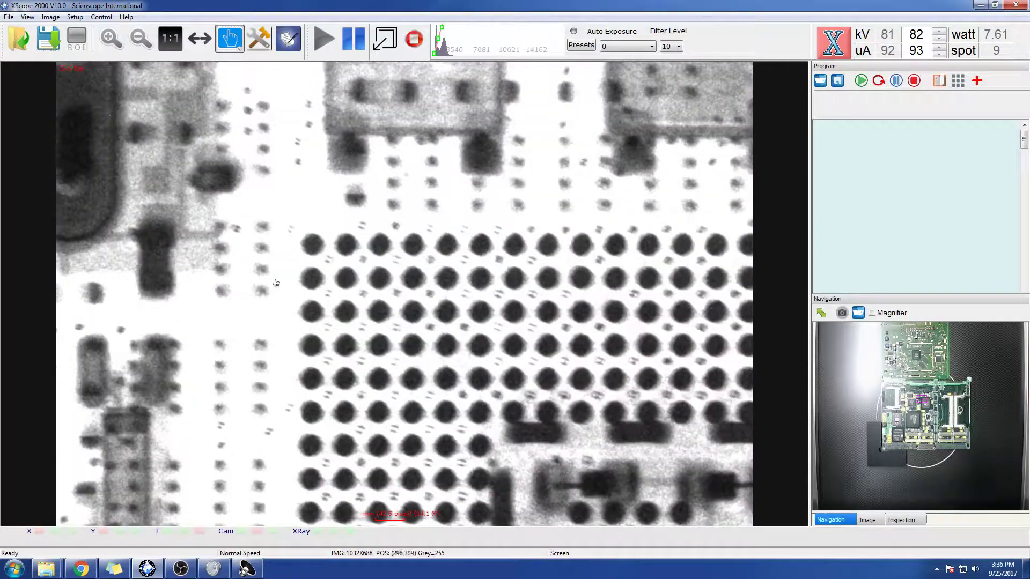
{"action": "scroll", "coordinate": [417, 327], "scroll_direction": "up", "scroll_amount": 5}
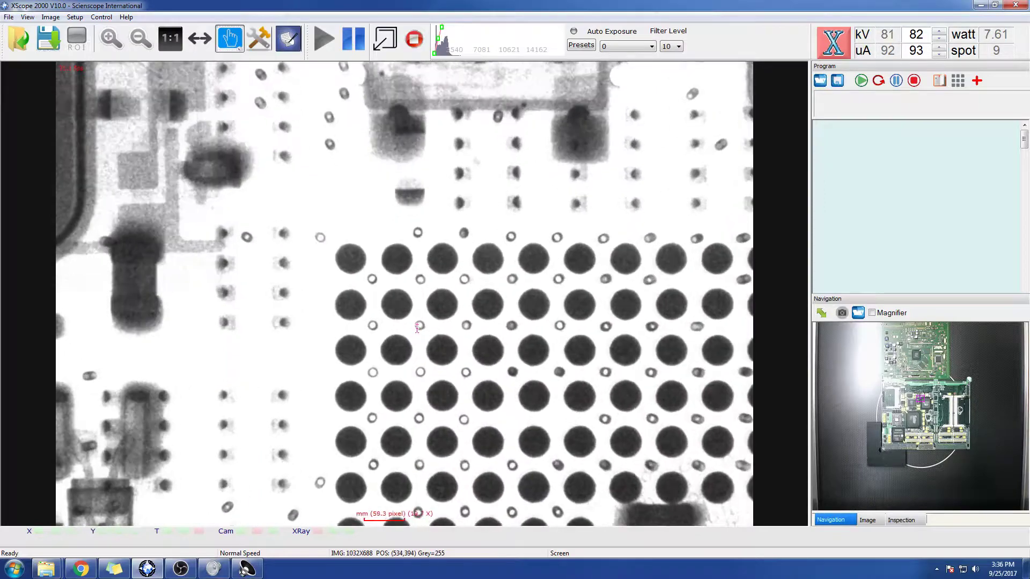
{"action": "scroll", "coordinate": [417, 327], "scroll_direction": "up", "scroll_amount": 4}
{"action": "scroll", "coordinate": [417, 328], "scroll_direction": "up", "scroll_amount": 4}
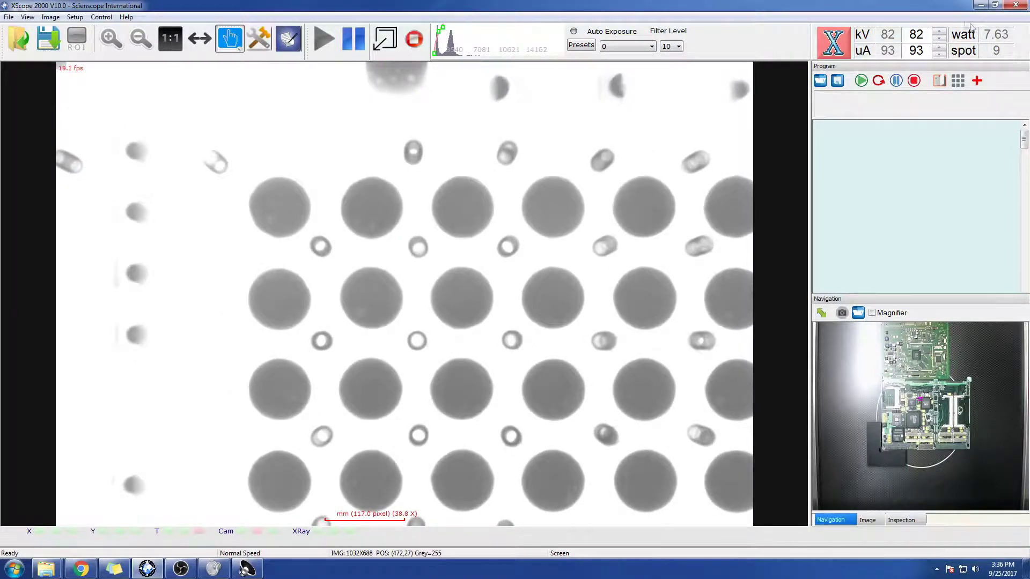
Step: Raise the X-ray tube voltage to 89 kV
{"action": "left_click", "coordinate": [939, 32]}
{"action": "left_click", "coordinate": [938, 32]}
{"action": "left_click", "coordinate": [939, 32]}
{"action": "left_click", "coordinate": [939, 32]}
{"action": "left_click", "coordinate": [939, 33]}
{"action": "left_click", "coordinate": [938, 32]}
{"action": "left_click", "coordinate": [939, 32]}
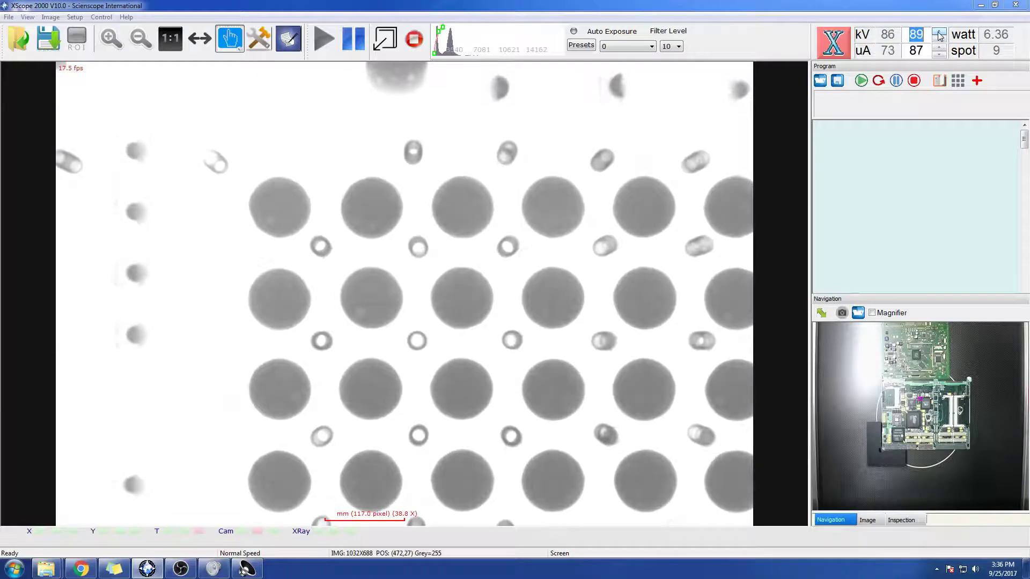
Step: Draw an inspection region about 4.16 by 3.86 mm around the corner balls, assign it as a BGA Tool and examine the void results
{"action": "left_click", "coordinate": [259, 46]}
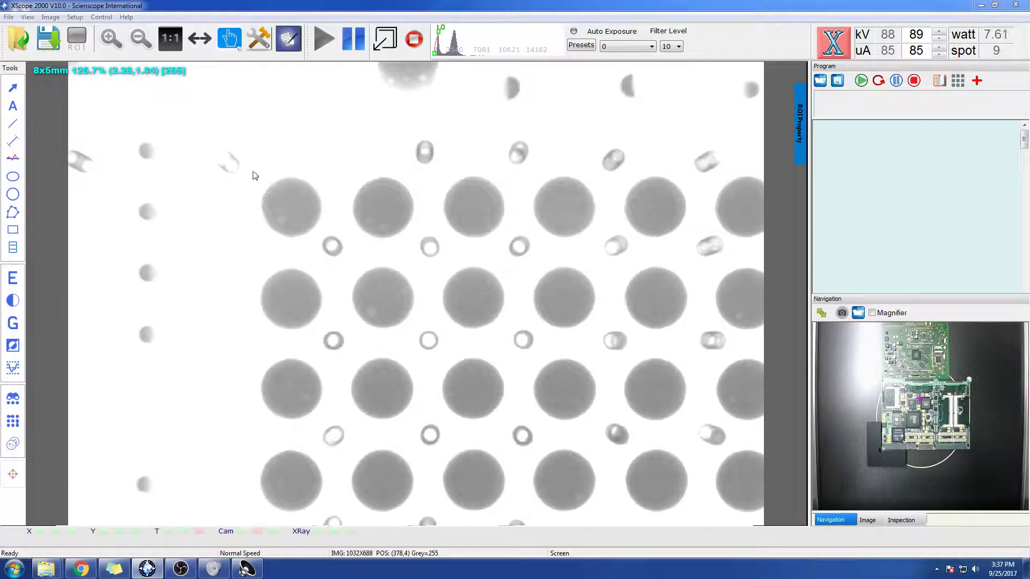
{"action": "left_click_drag", "start_coordinate": [236, 143], "coordinate": [564, 447]}
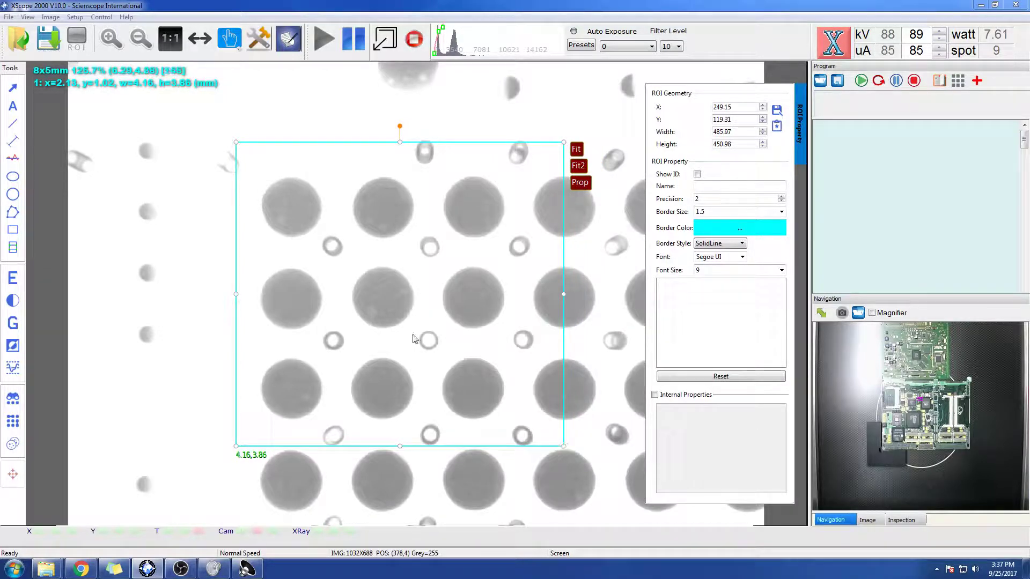
{"action": "left_click", "coordinate": [13, 422]}
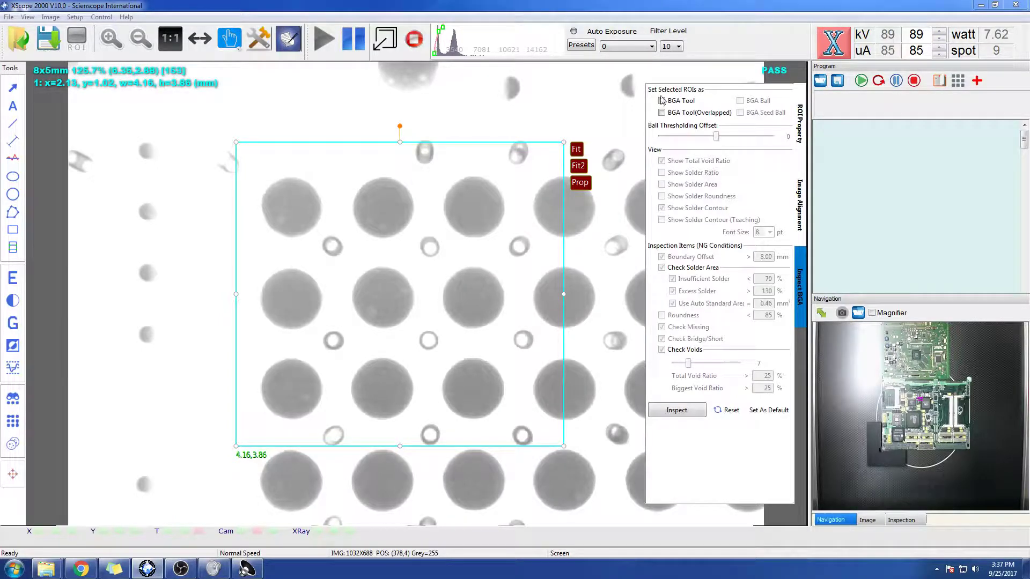
{"action": "left_click", "coordinate": [662, 101]}
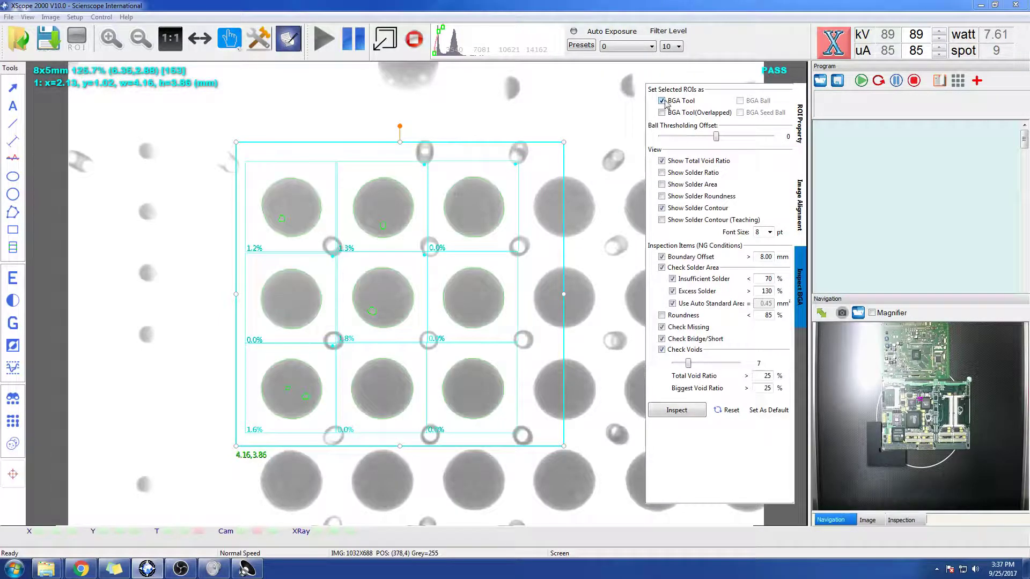
{"action": "scroll", "coordinate": [334, 340], "scroll_direction": "up", "scroll_amount": 3}
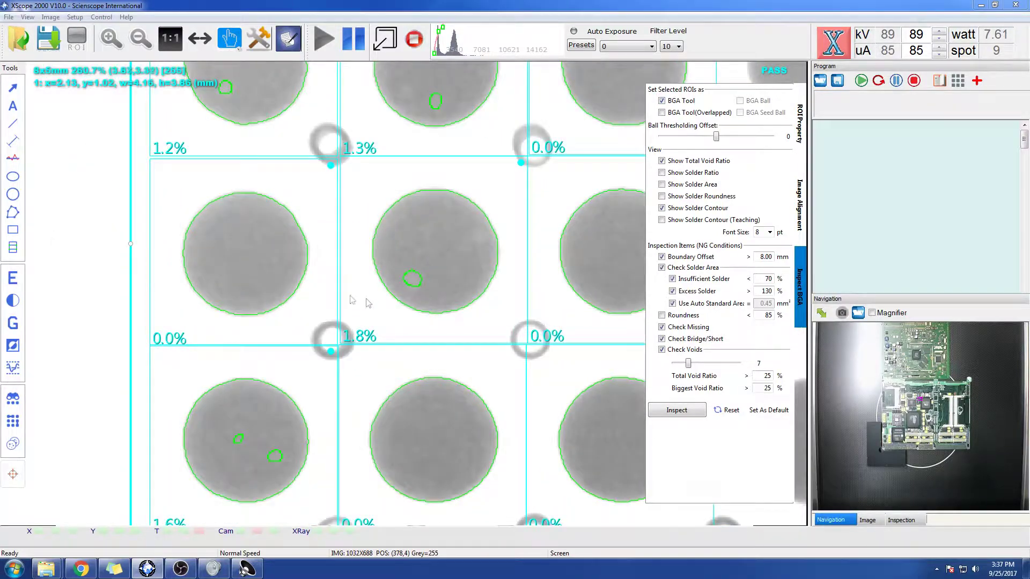
{"action": "scroll", "coordinate": [339, 277], "scroll_direction": "down", "scroll_amount": 1}
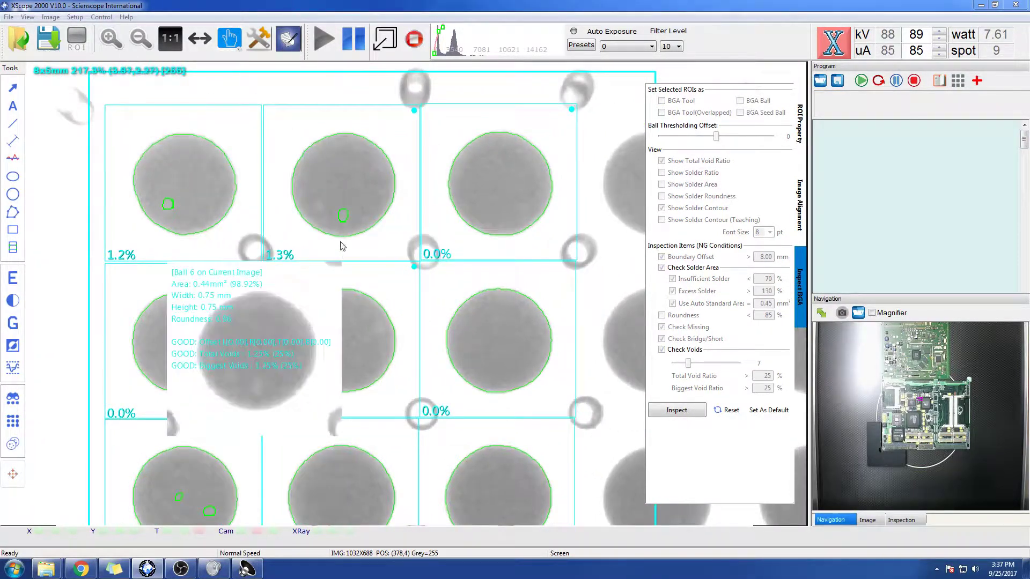
{"action": "scroll", "coordinate": [404, 259], "scroll_direction": "down", "scroll_amount": 2}
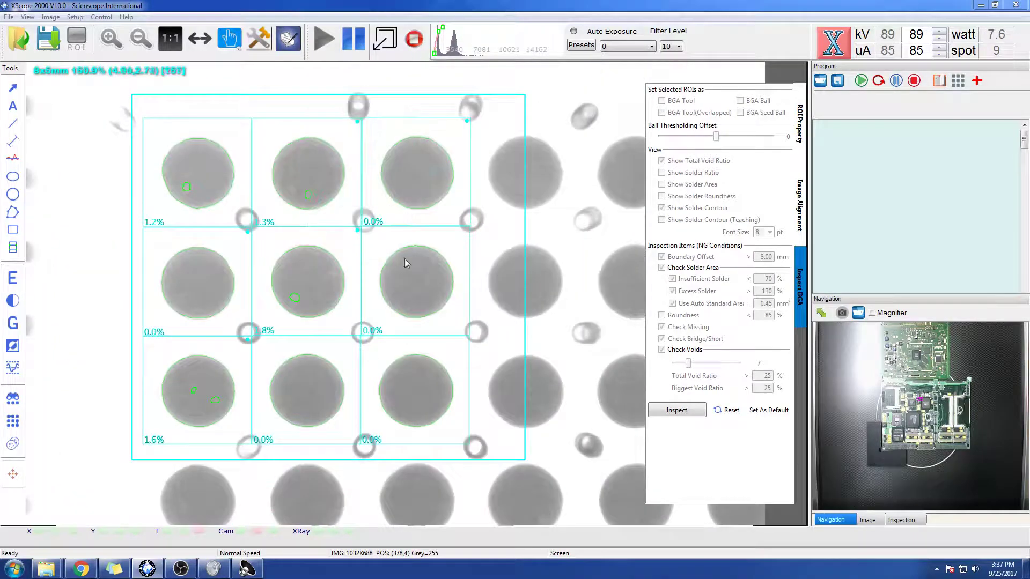
Step: Save the BGA inspection setup as a new teaching file named test1
{"action": "left_click", "coordinate": [901, 519]}
{"action": "left_click", "coordinate": [887, 102]}
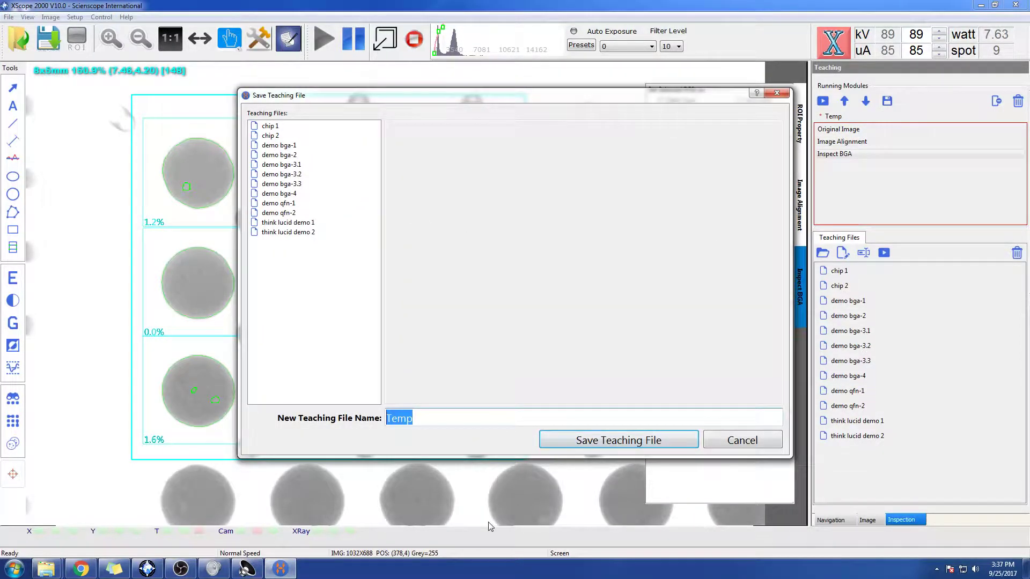
{"action": "type", "text": "test1"}
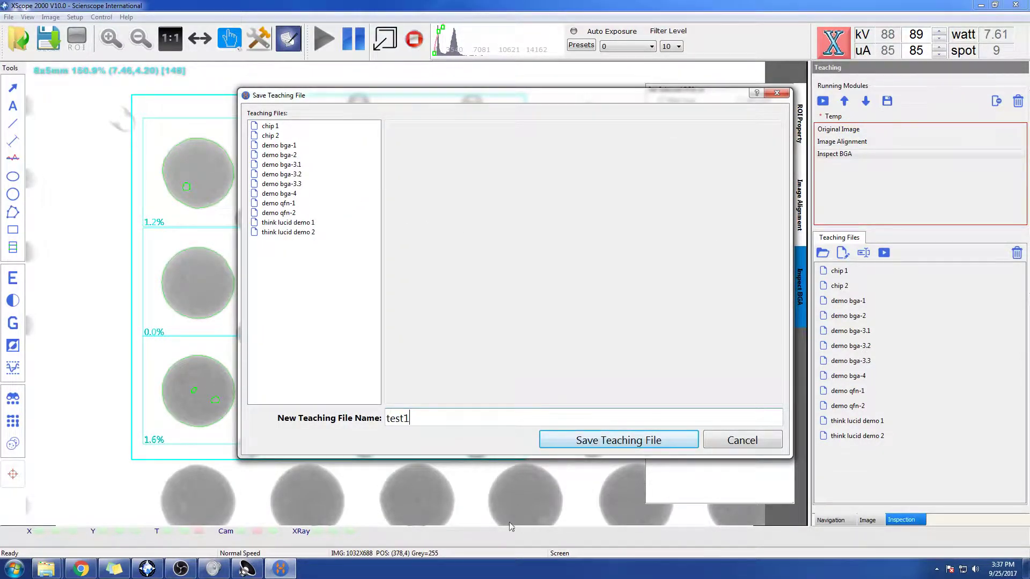
{"action": "left_click", "coordinate": [620, 441]}
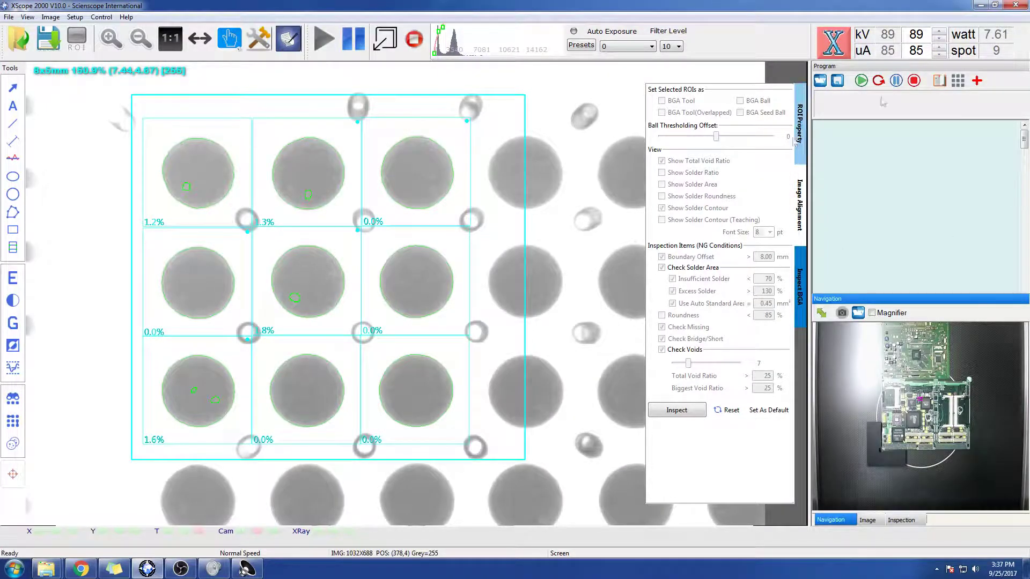
Step: Capture the current BGA corner position as a program cell and attach the test1 teaching file to it
{"action": "left_click", "coordinate": [977, 81]}
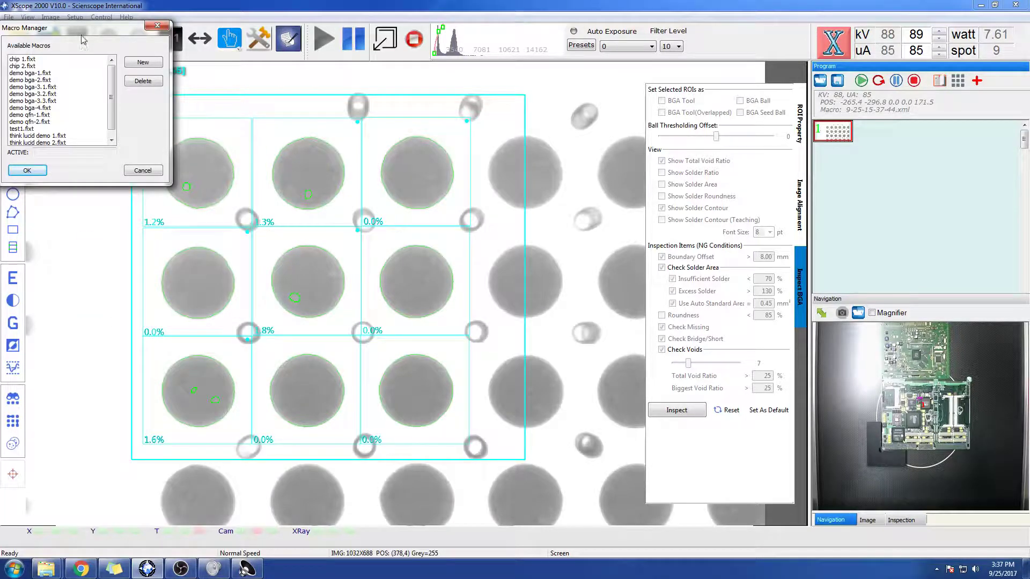
{"action": "left_click_drag", "start_coordinate": [82, 39], "coordinate": [107, 37]}
{"action": "left_click_drag", "start_coordinate": [138, 109], "coordinate": [138, 114]}
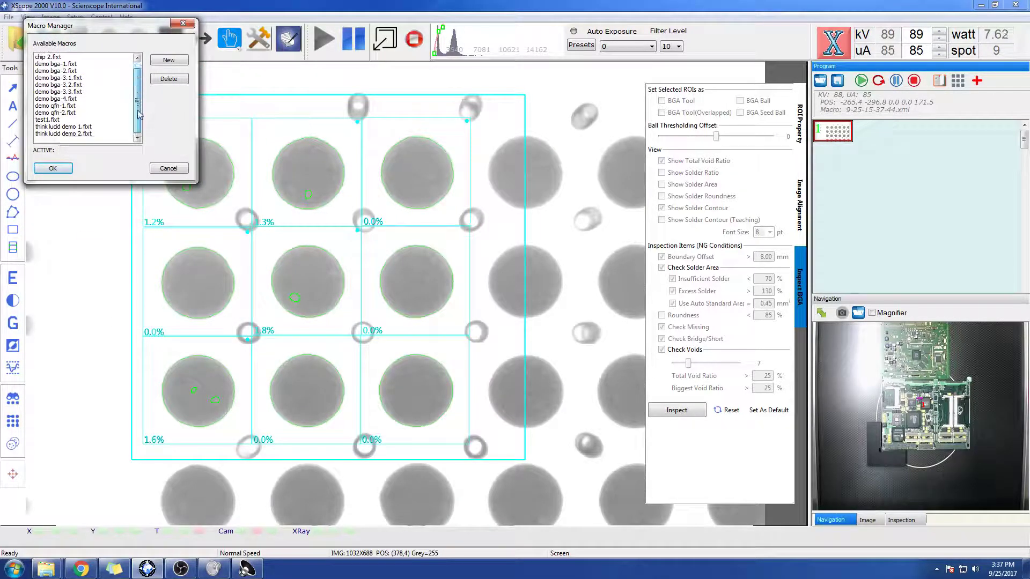
{"action": "left_click", "coordinate": [51, 120]}
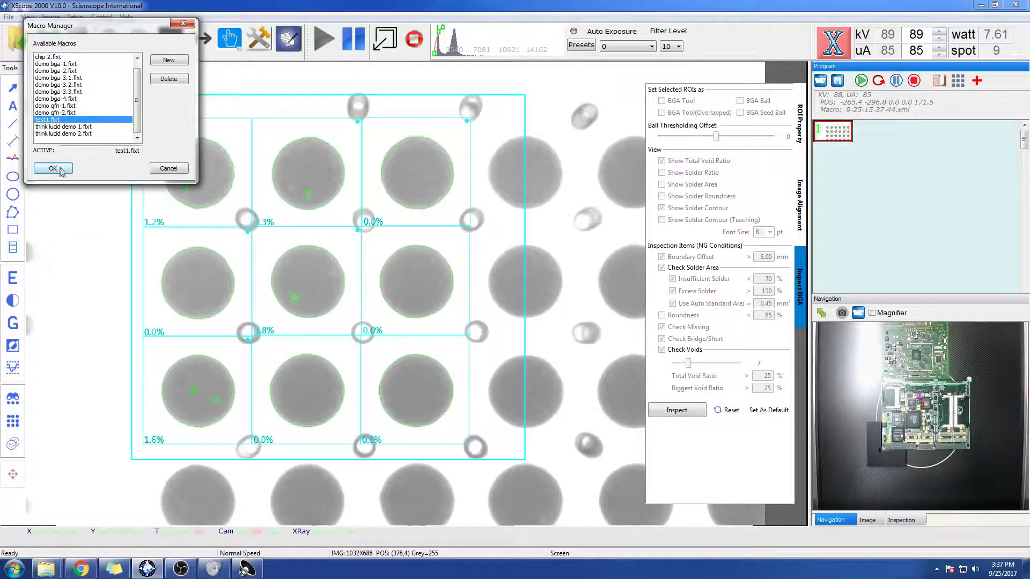
{"action": "left_click", "coordinate": [53, 169]}
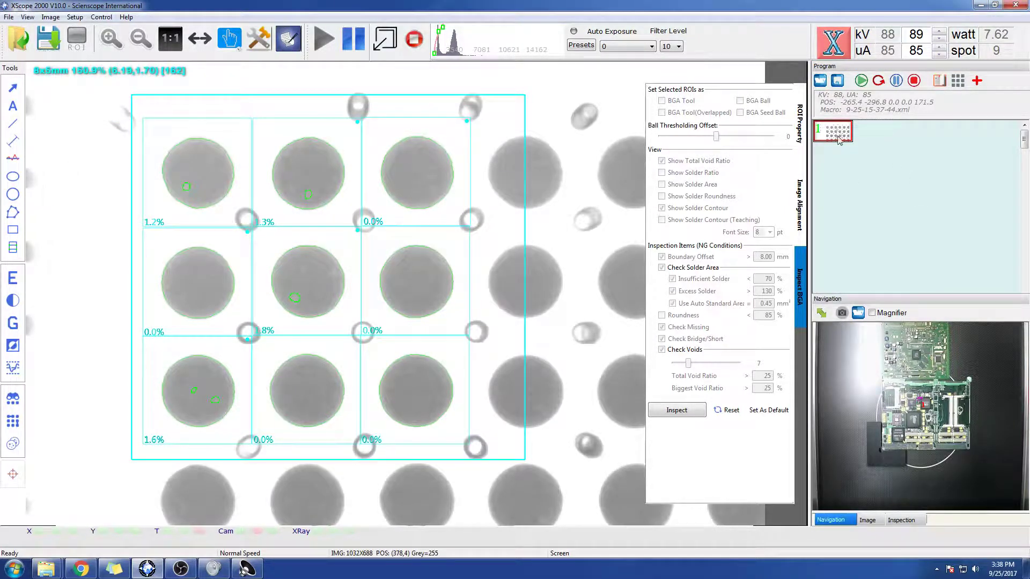
Step: Move to the neighbouring BGA area, draw a region about 3.73 by 3.62 mm around nine balls and assign it as a BGA Tool
{"action": "left_click", "coordinate": [259, 43]}
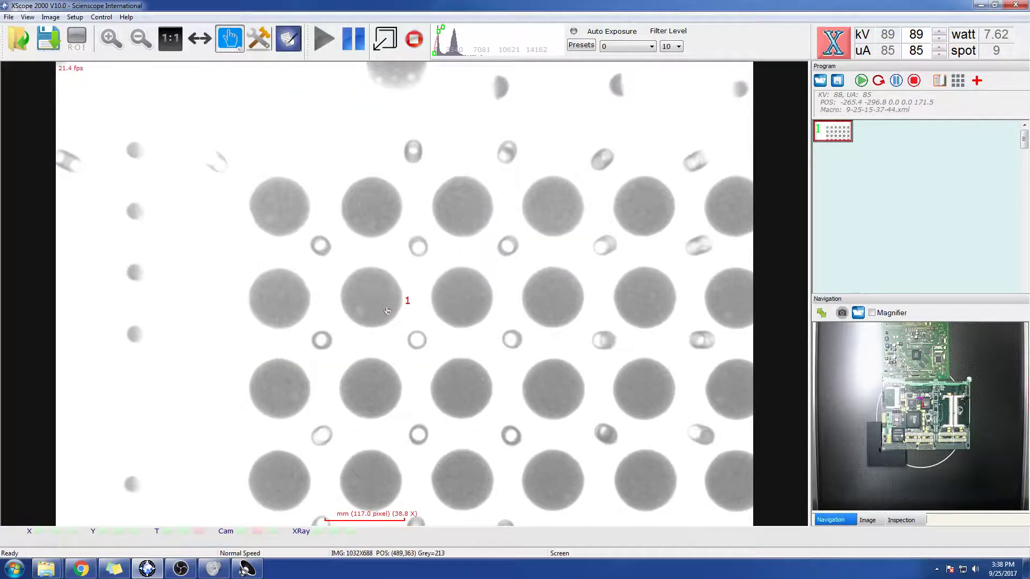
{"action": "left_click", "coordinate": [259, 39]}
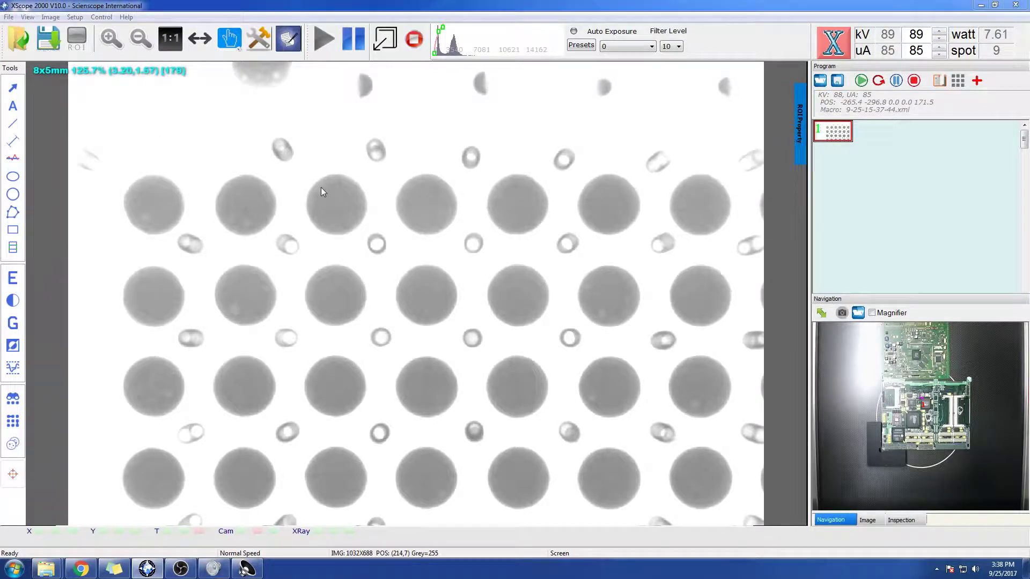
{"action": "left_click_drag", "start_coordinate": [289, 149], "coordinate": [584, 436]}
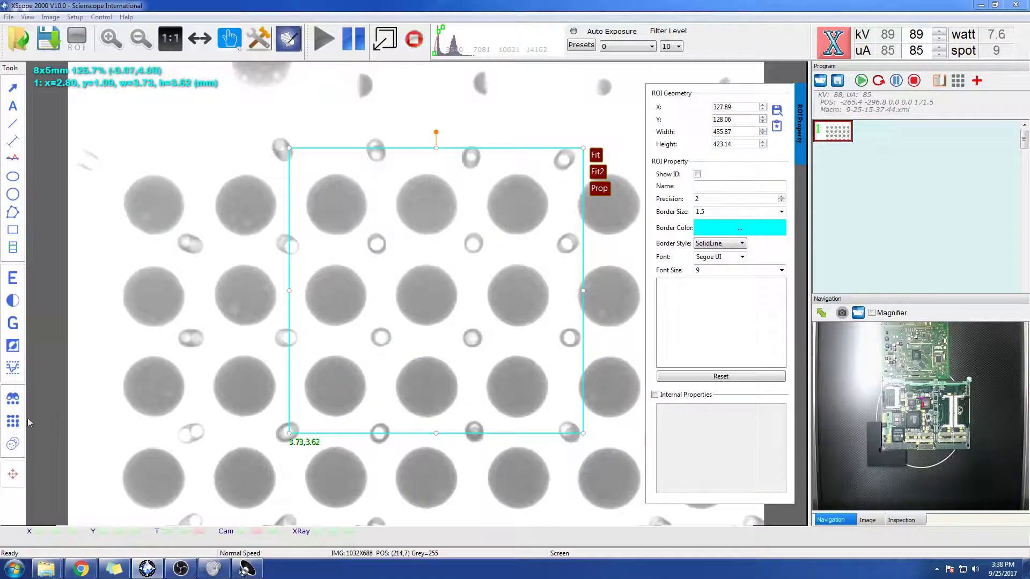
{"action": "left_click", "coordinate": [16, 421]}
{"action": "left_click", "coordinate": [662, 101]}
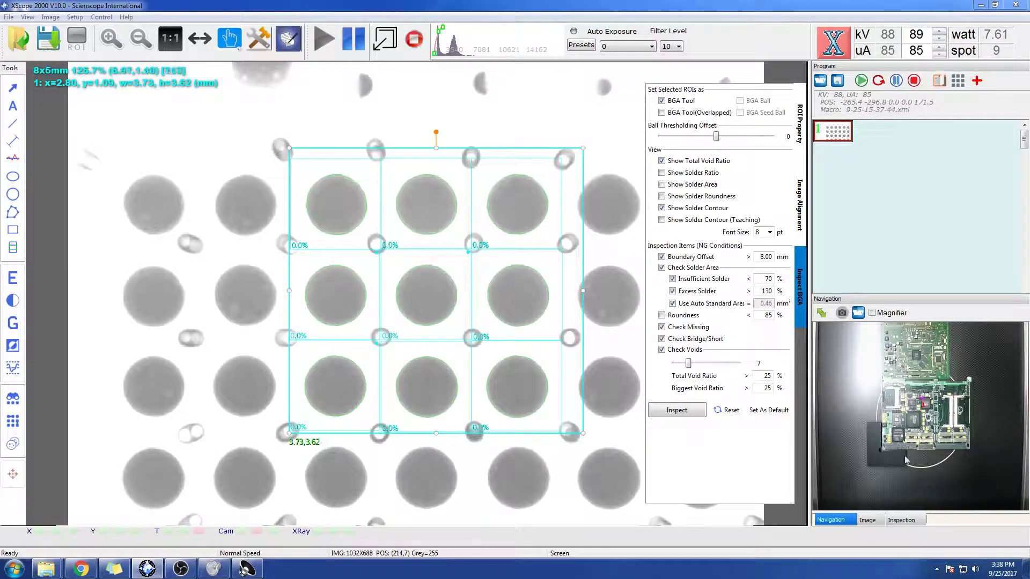
Step: Save the second BGA inspection setup as a new teaching file named test2
{"action": "left_click", "coordinate": [901, 520]}
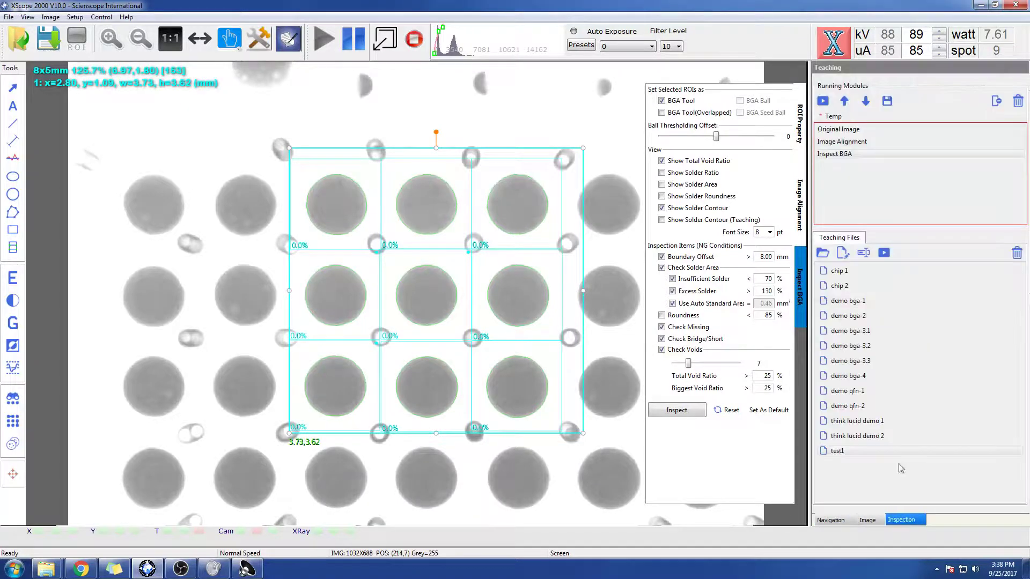
{"action": "left_click", "coordinate": [887, 102]}
{"action": "left_click", "coordinate": [290, 222]}
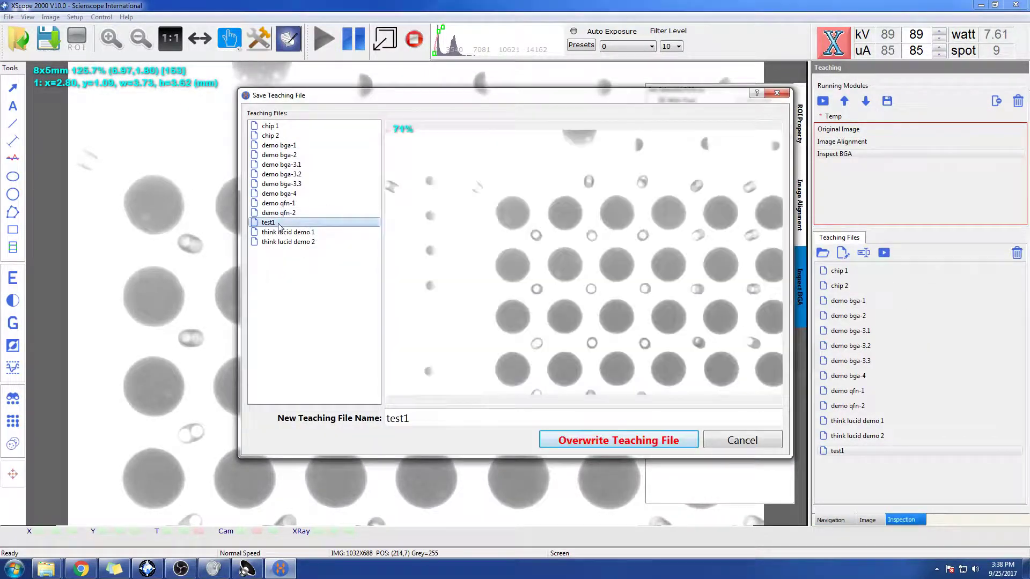
{"action": "key", "text": "BackSpace"}
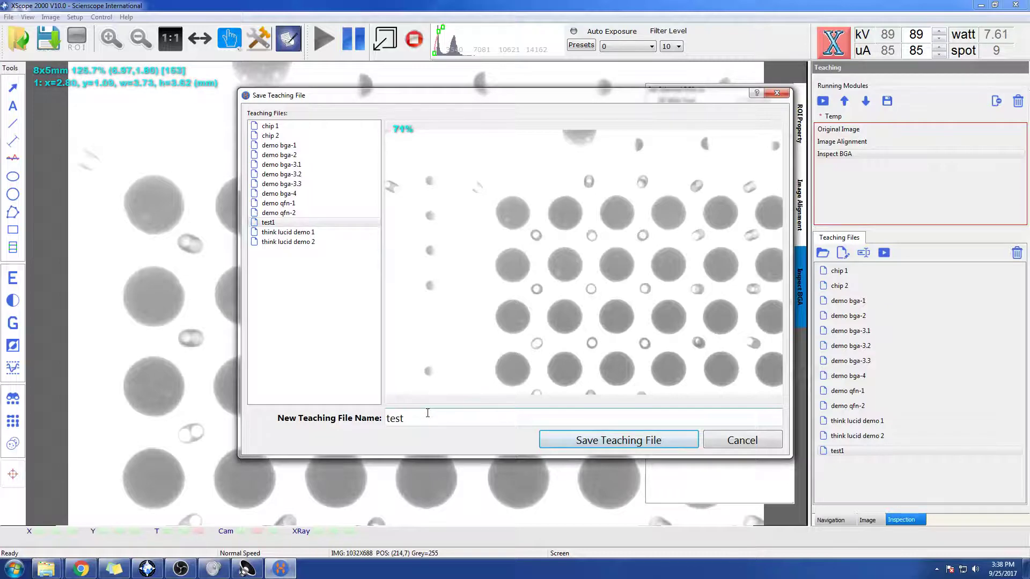
{"action": "type", "text": "2"}
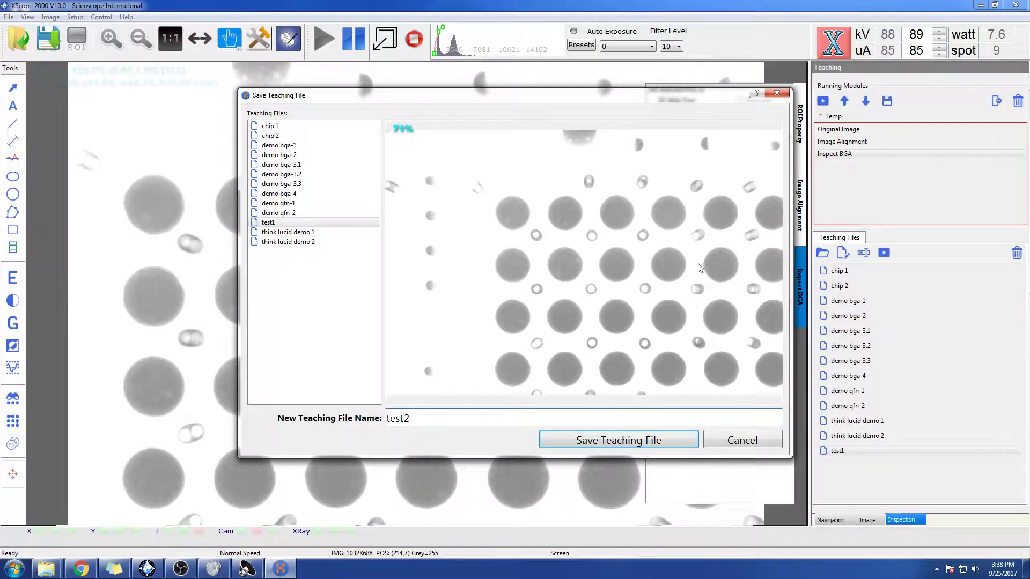
{"action": "left_click", "coordinate": [604, 440]}
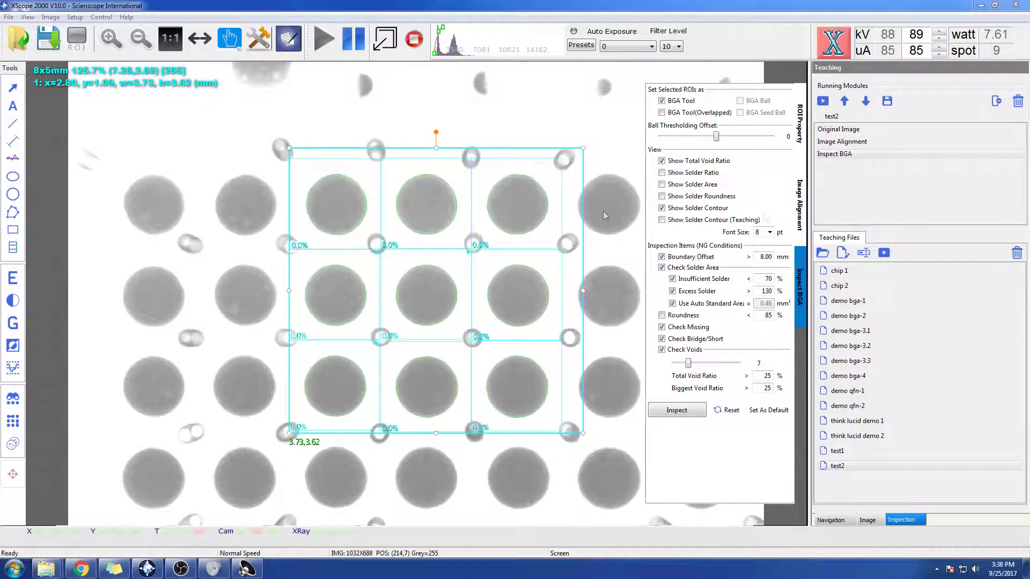
Step: Capture the second BGA position as another program cell and attach the test2 teaching file to it
{"action": "left_click", "coordinate": [832, 520]}
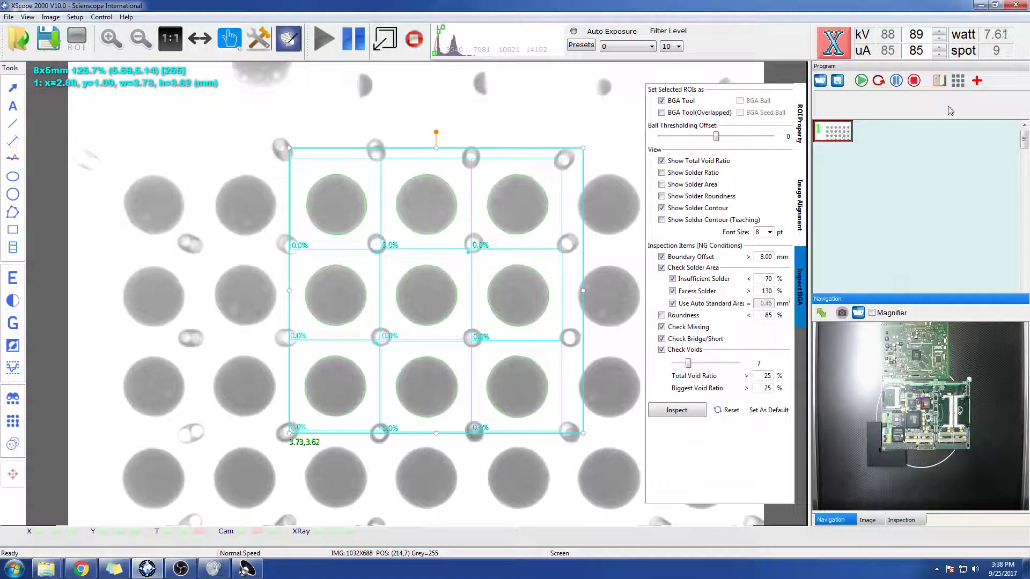
{"action": "left_click", "coordinate": [976, 80]}
{"action": "left_click", "coordinate": [46, 133]}
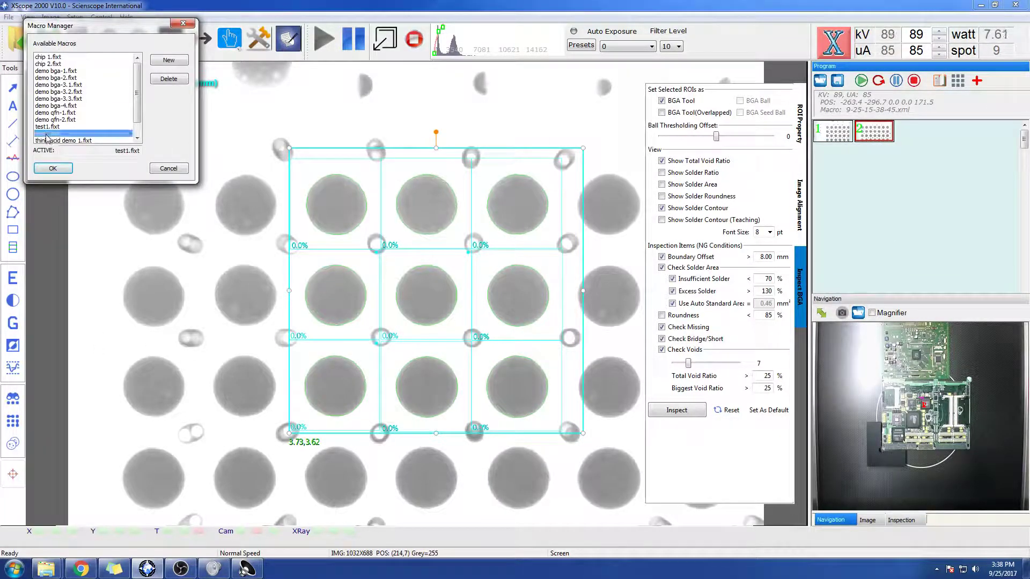
{"action": "left_click", "coordinate": [57, 169]}
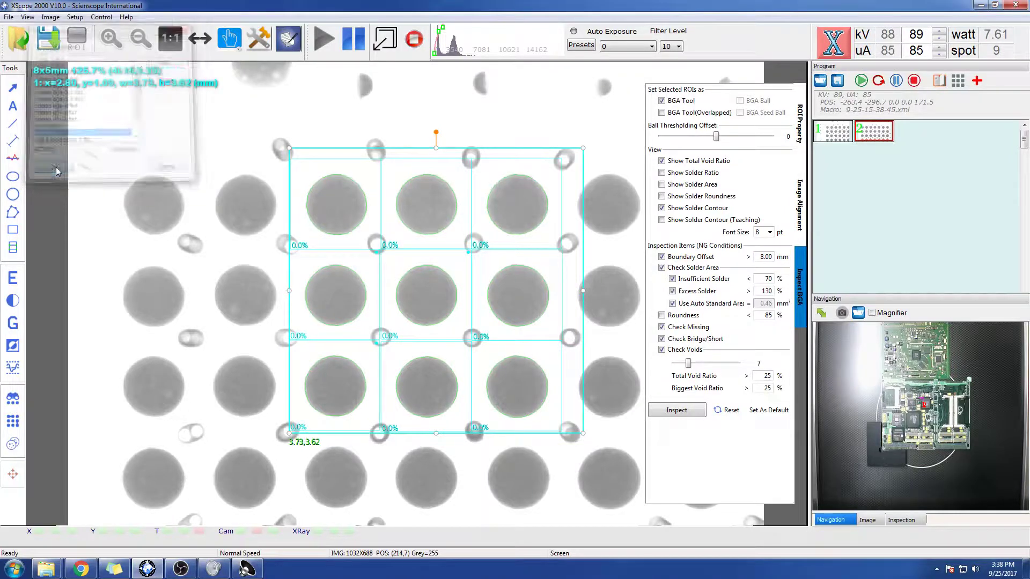
Step: Run the first program cell's BGA inspection, view its report page and return to the live X-ray image
{"action": "left_click", "coordinate": [834, 139]}
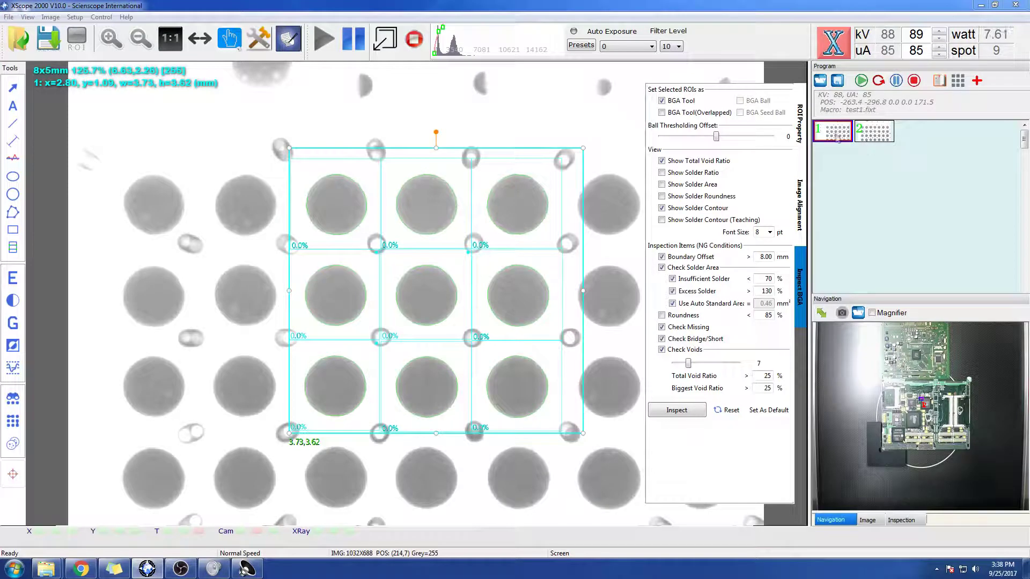
{"action": "left_click", "coordinate": [230, 39]}
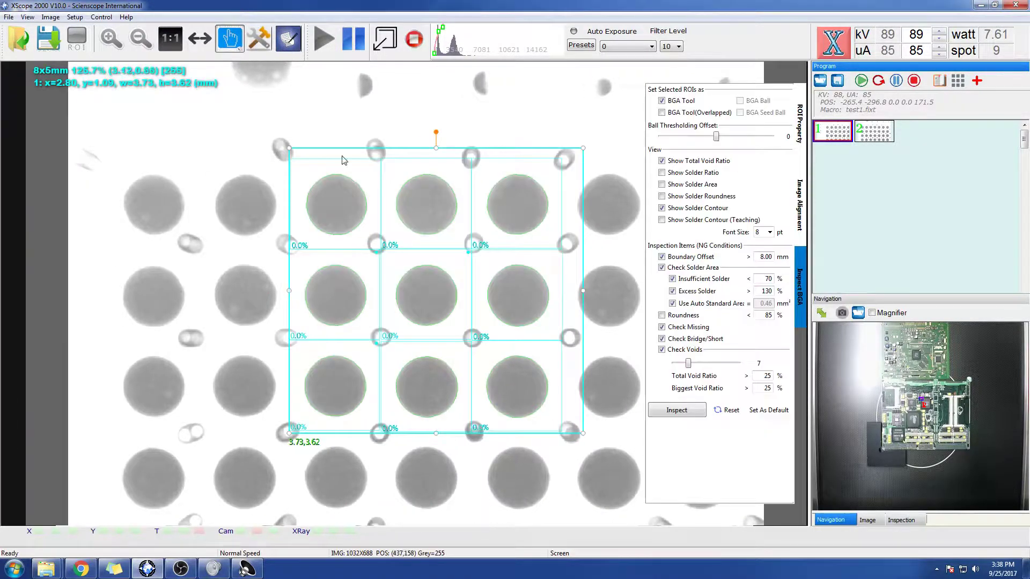
{"action": "double_click", "coordinate": [832, 135]}
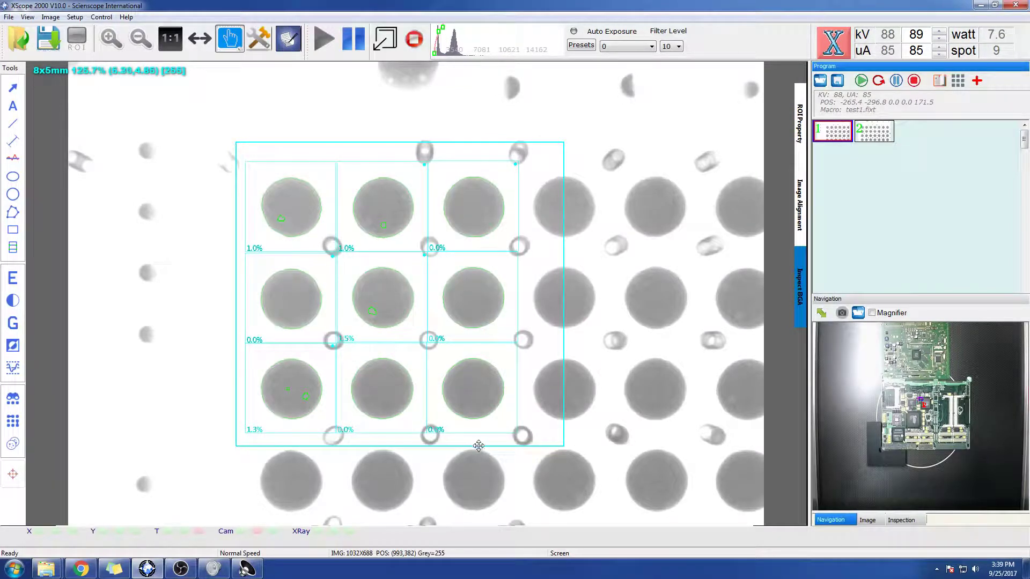
{"action": "left_click", "coordinate": [289, 38]}
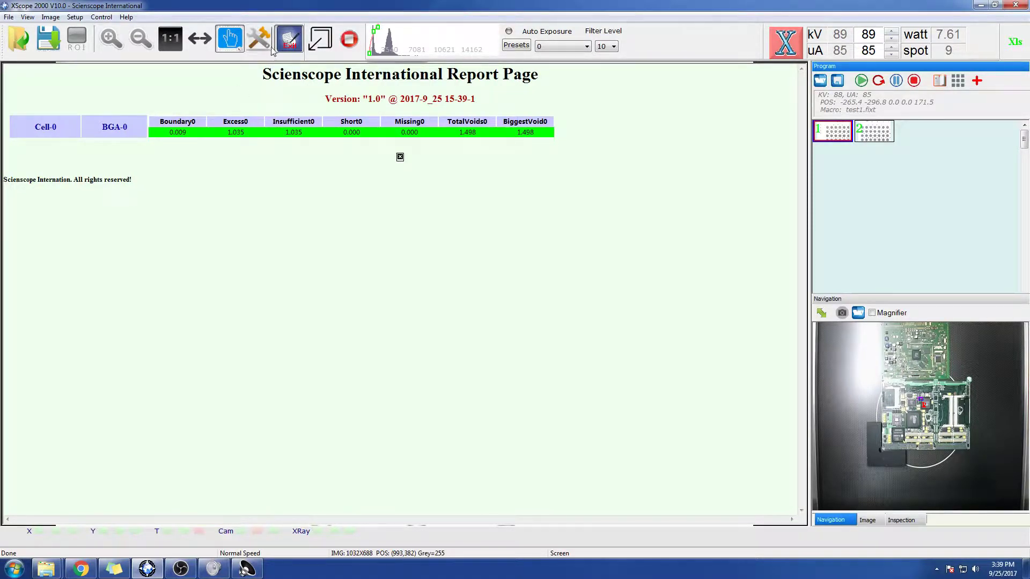
{"action": "left_click", "coordinate": [289, 39]}
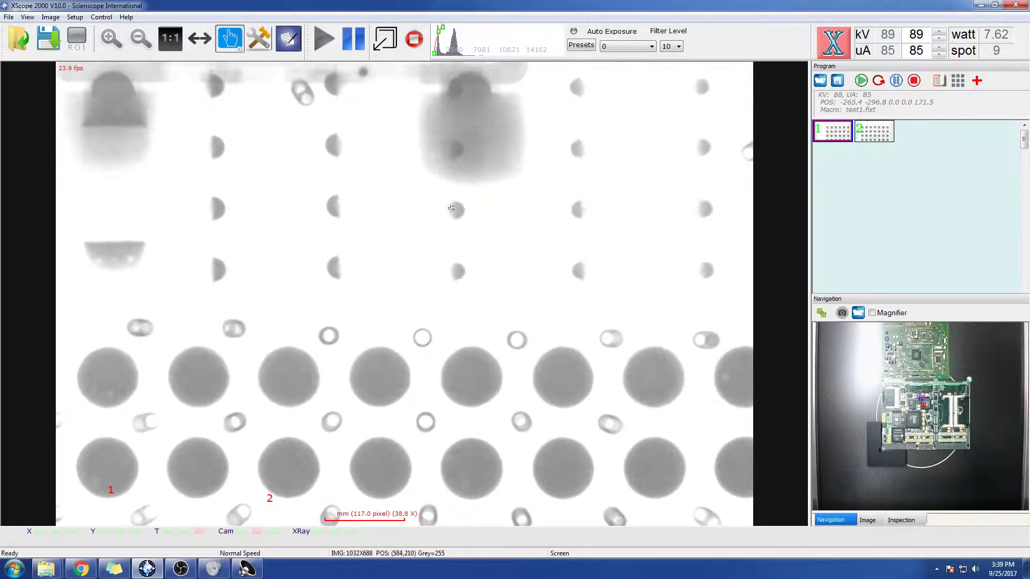
Step: Reduce the magnification to 19.4X and move the X-ray view from the BGA to the upper circuit board
{"action": "left_click_drag", "start_coordinate": [455, 420], "coordinate": [470, 344]}
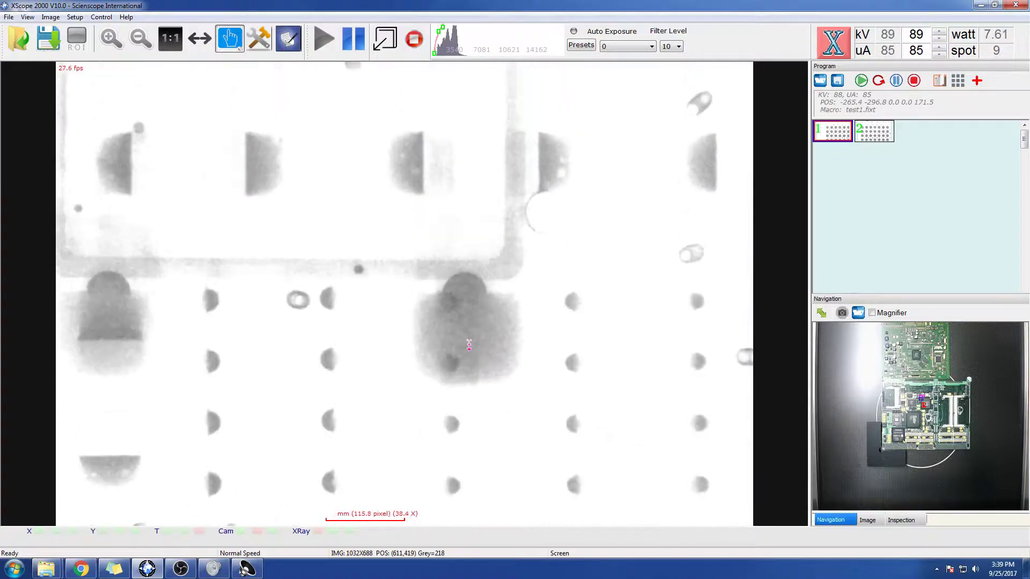
{"action": "scroll", "coordinate": [470, 344], "scroll_direction": "down", "scroll_amount": 5}
{"action": "scroll", "coordinate": [512, 360], "scroll_direction": "down", "scroll_amount": 5}
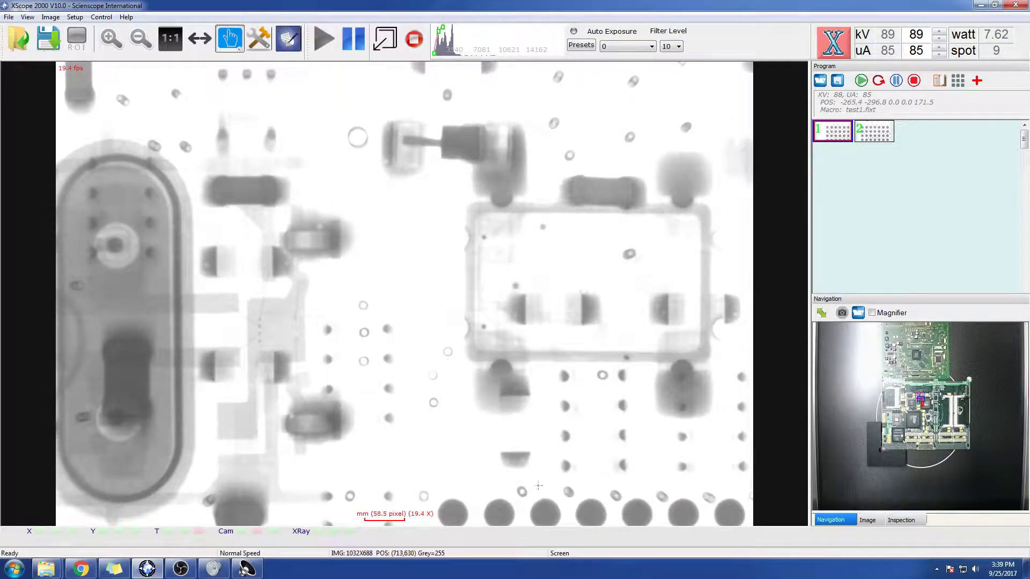
{"action": "left_click_drag", "start_coordinate": [394, 147], "coordinate": [553, 430]}
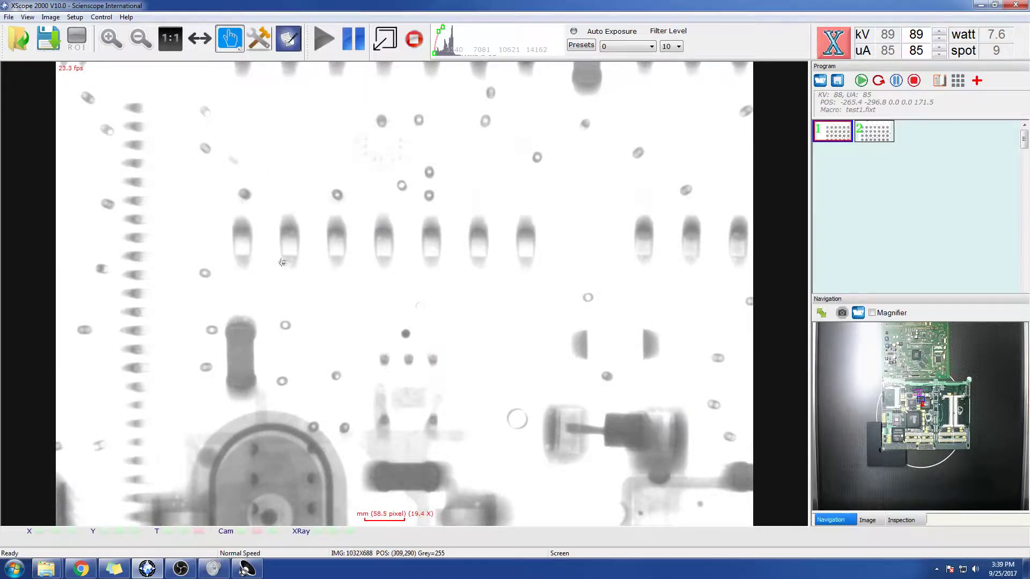
{"action": "double_click", "coordinate": [310, 255]}
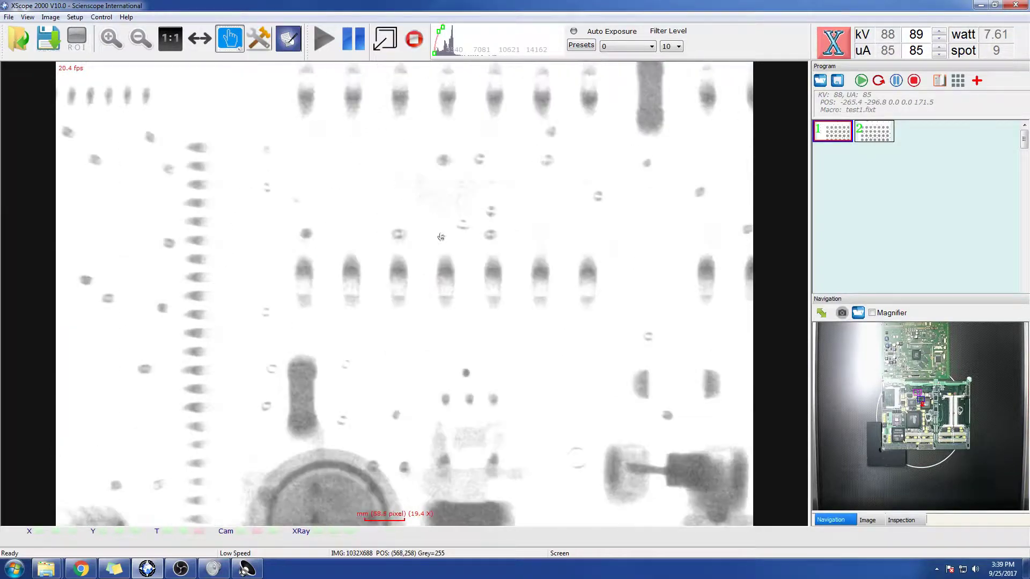
{"action": "left_click", "coordinate": [923, 340]}
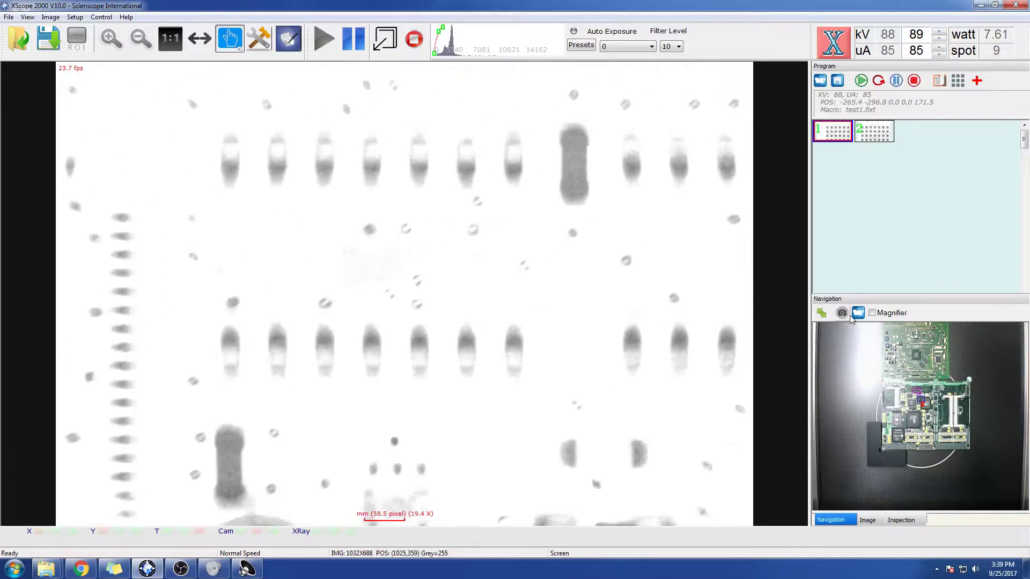
{"action": "left_click", "coordinate": [915, 333]}
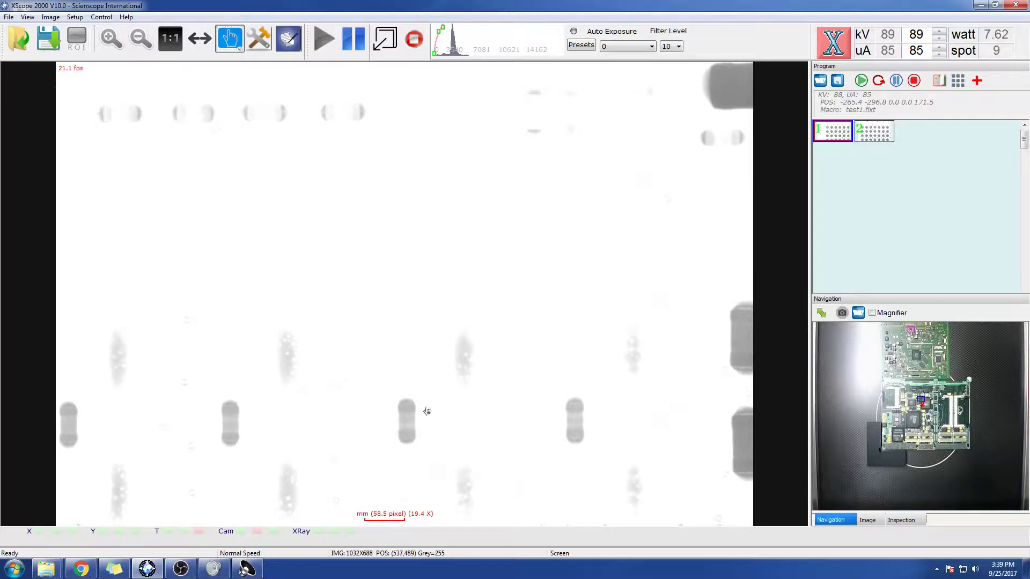
Step: Adjust the image contrast curve to bring out the voids in the elongated solder pads and magnify them to 30.4X
{"action": "left_click_drag", "start_coordinate": [454, 27], "coordinate": [460, 28]}
{"action": "left_click_drag", "start_coordinate": [379, 344], "coordinate": [423, 241]}
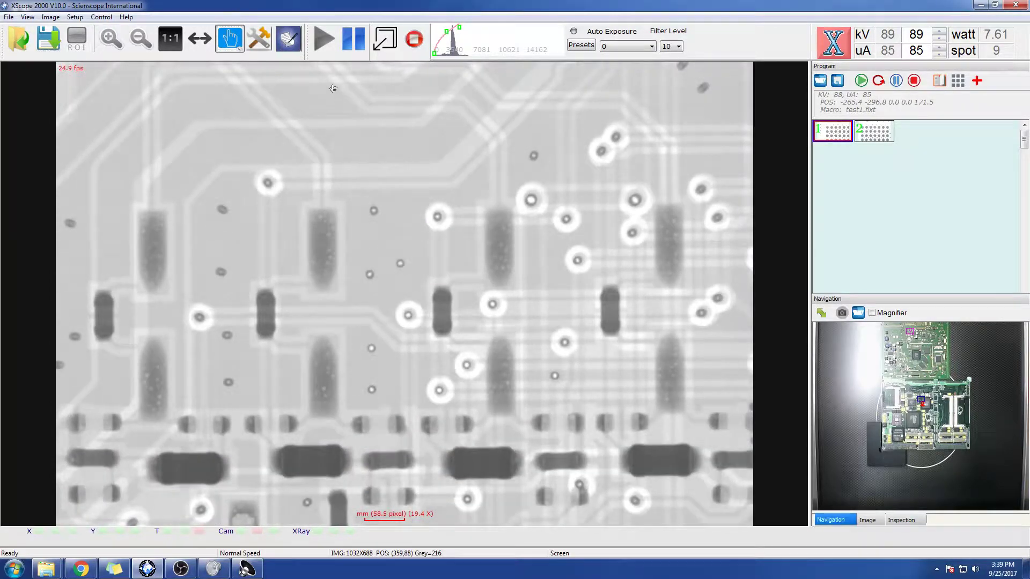
{"action": "mouse_move", "coordinate": [449, 34]}
{"action": "left_mouse_down"}
{"action": "mouse_move", "coordinate": [452, 46]}
{"action": "mouse_move", "coordinate": [456, 28]}
{"action": "left_mouse_up"}
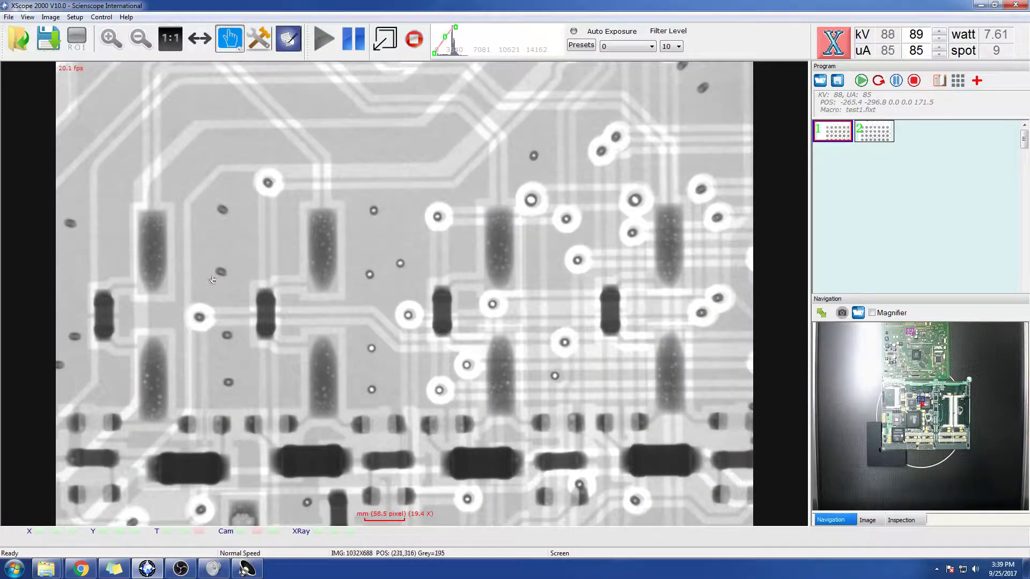
{"action": "scroll", "coordinate": [212, 276], "scroll_direction": "up", "scroll_amount": 4}
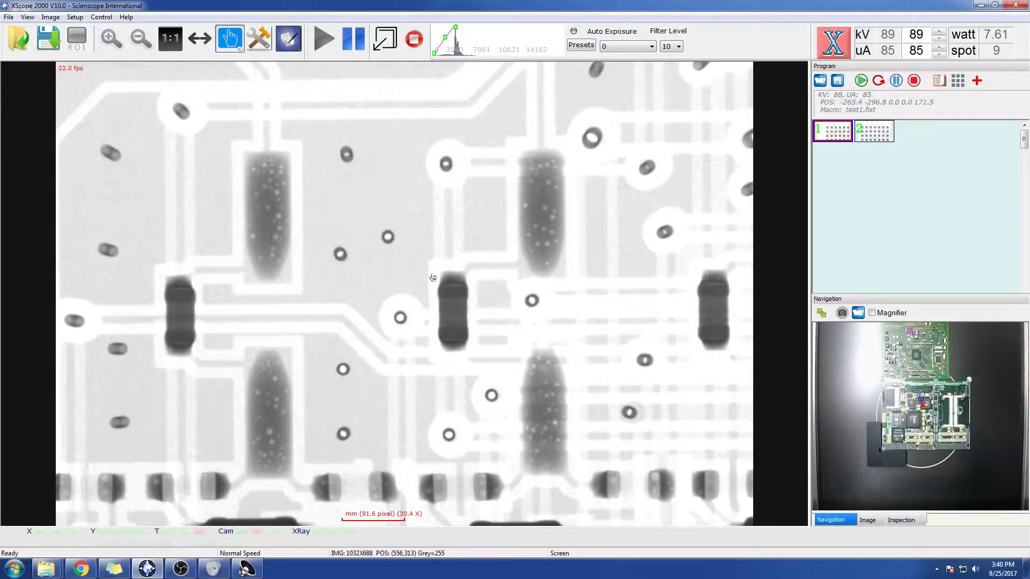
{"action": "left_click_drag", "start_coordinate": [457, 32], "coordinate": [454, 30]}
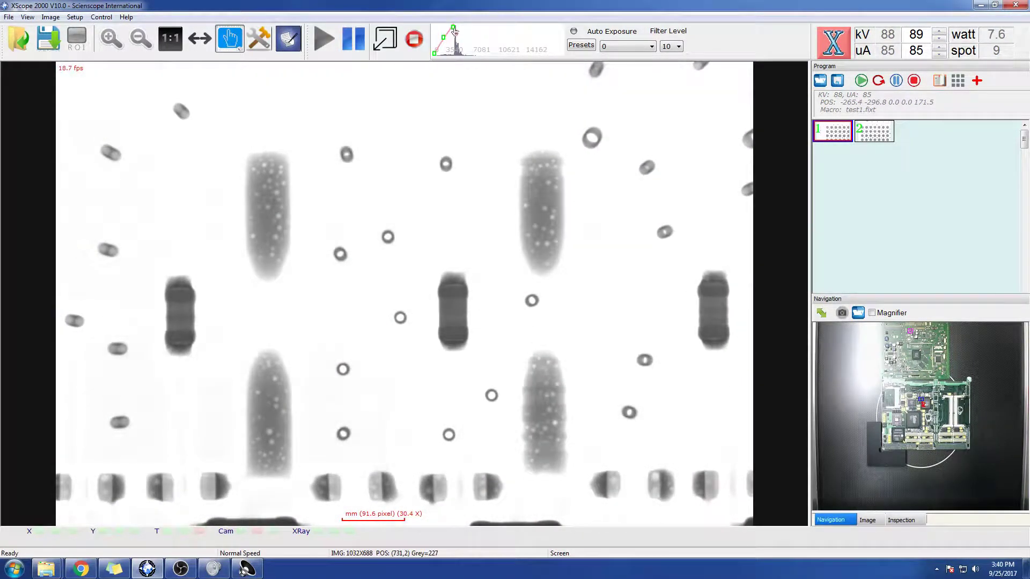
Step: Draw a region about 1.22 by 2.53 mm around the upper-left elongated pad, apply Void Inspection and examine the void contours
{"action": "left_click", "coordinate": [259, 38]}
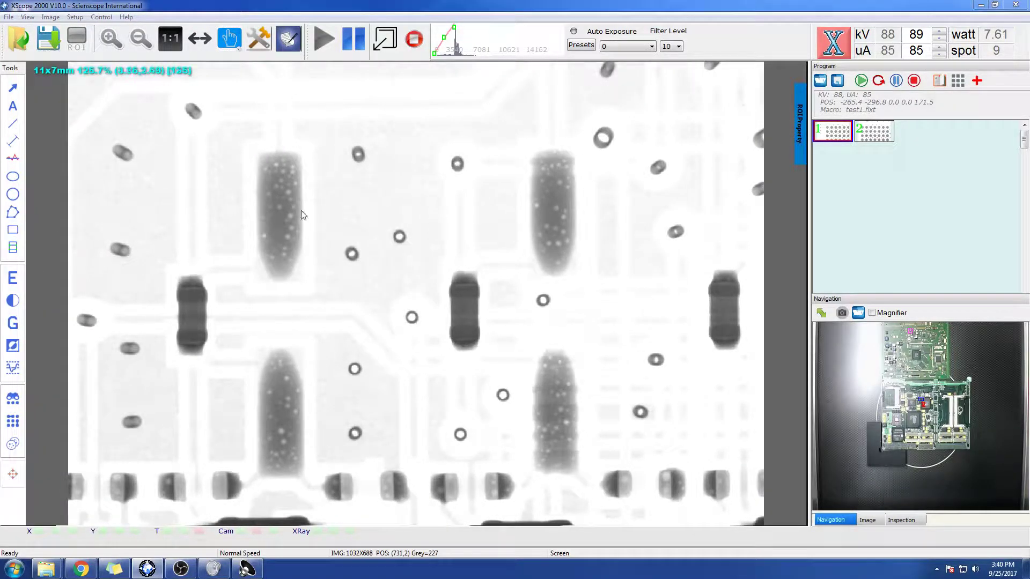
{"action": "left_click_drag", "start_coordinate": [243, 142], "coordinate": [319, 301]}
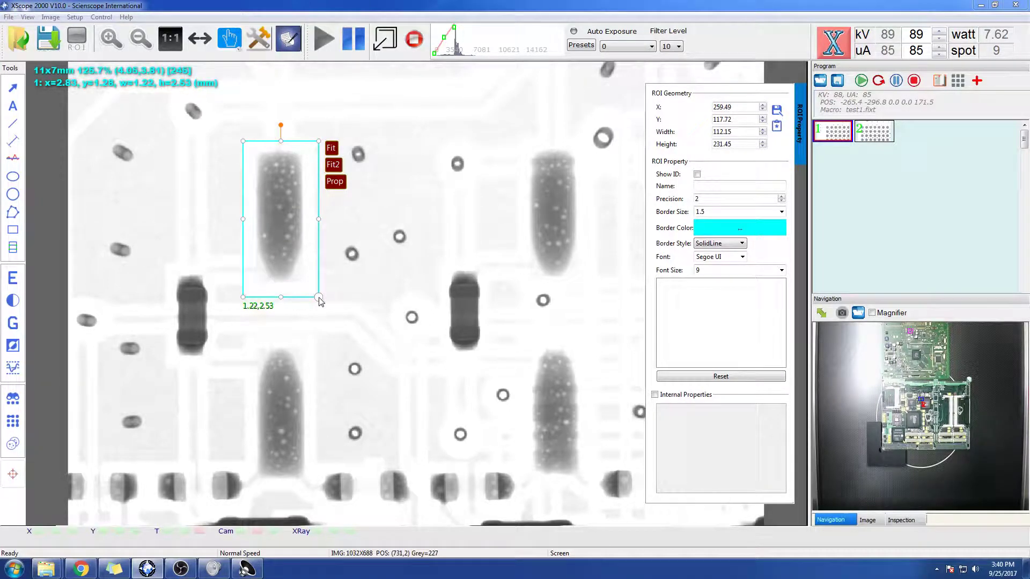
{"action": "left_click", "coordinate": [12, 444]}
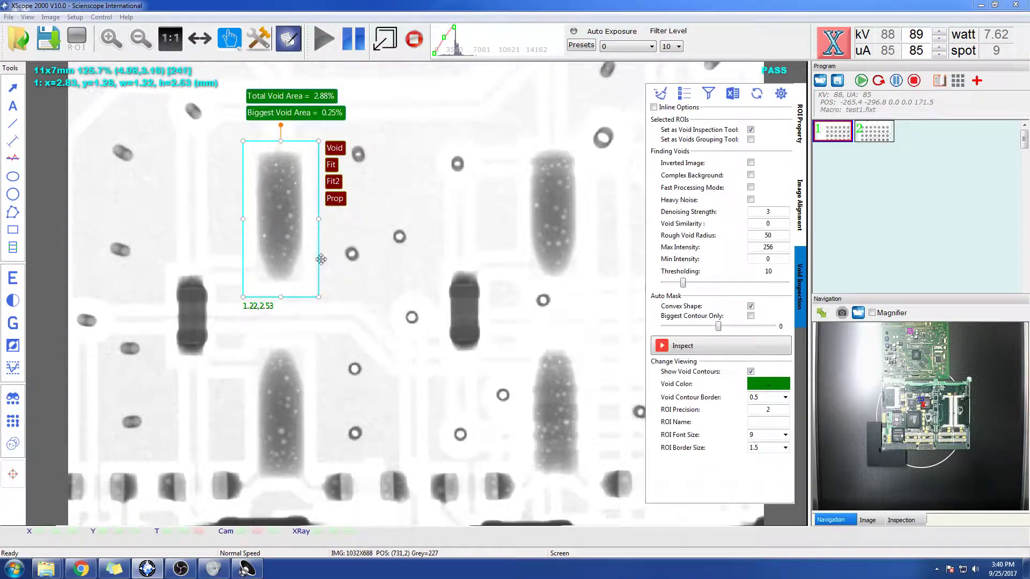
{"action": "scroll", "coordinate": [290, 222], "scroll_direction": "up", "scroll_amount": 3}
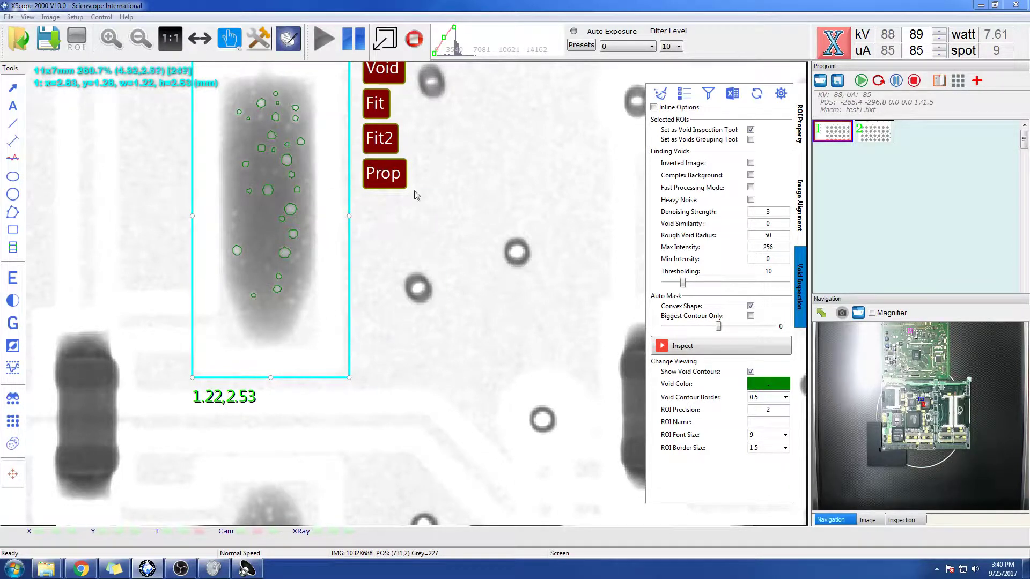
Step: Copy the 1.22 by 2.53 mm inspection region from the upper-left elongated pad onto the upper-right pad
{"action": "scroll", "coordinate": [407, 213], "scroll_direction": "up", "scroll_amount": 3}
{"action": "scroll", "coordinate": [407, 213], "scroll_direction": "down", "scroll_amount": 3}
{"action": "left_click_drag", "start_coordinate": [407, 178], "coordinate": [395, 250]}
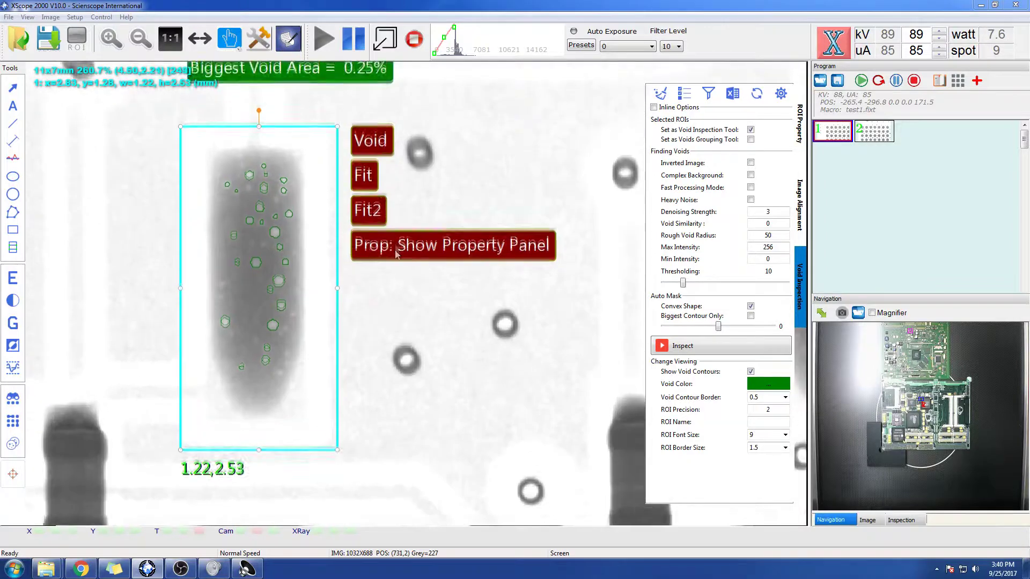
{"action": "scroll", "coordinate": [395, 250], "scroll_direction": "down", "scroll_amount": 1}
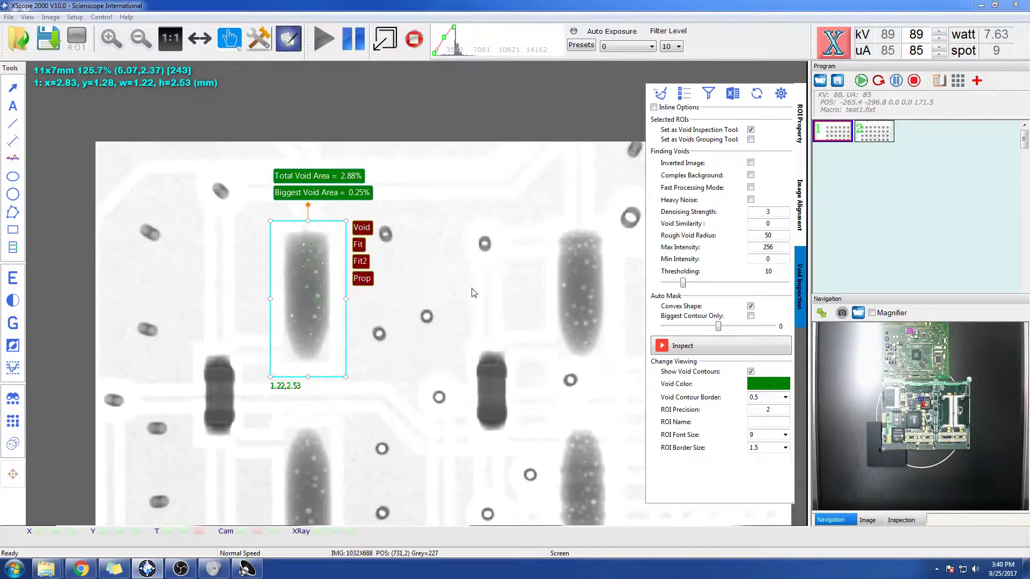
{"action": "left_click_drag", "start_coordinate": [474, 293], "coordinate": [404, 267]}
{"action": "left_click", "coordinate": [276, 274]}
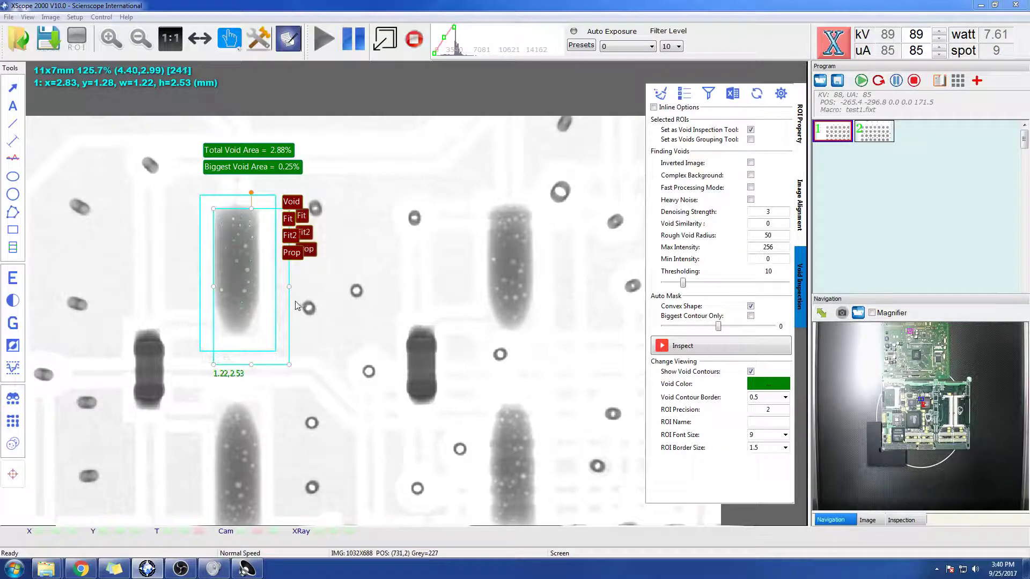
{"action": "left_click_drag", "start_coordinate": [274, 292], "coordinate": [545, 282]}
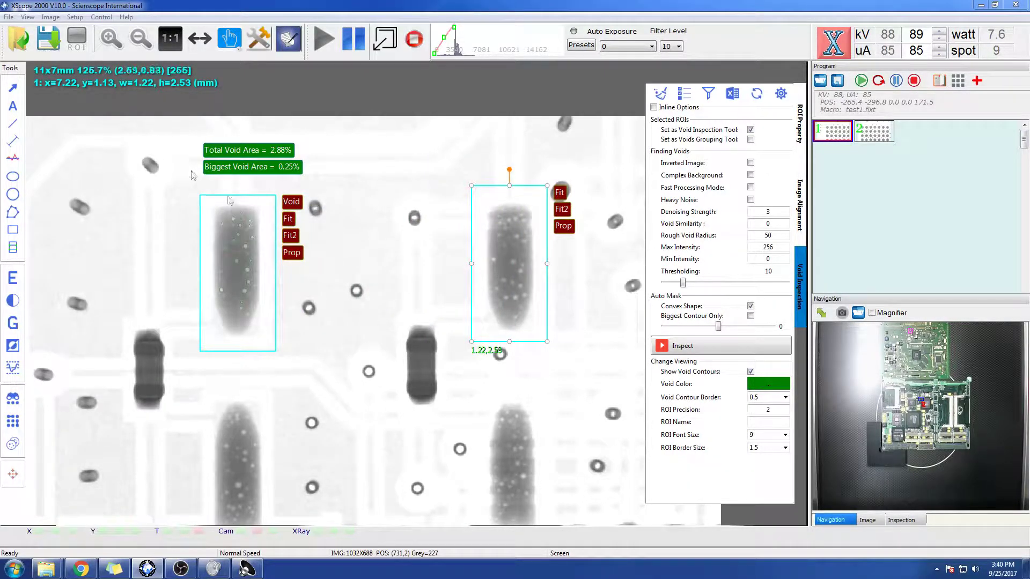
Step: Copy both upper pad regions down onto the two lower elongated pads and run the void inspection on them
{"action": "scroll", "coordinate": [350, 240], "scroll_direction": "down", "scroll_amount": 2}
{"action": "left_click_drag", "start_coordinate": [192, 179], "coordinate": [552, 371]}
{"action": "left_click", "coordinate": [504, 293], "text": "ctrl"}
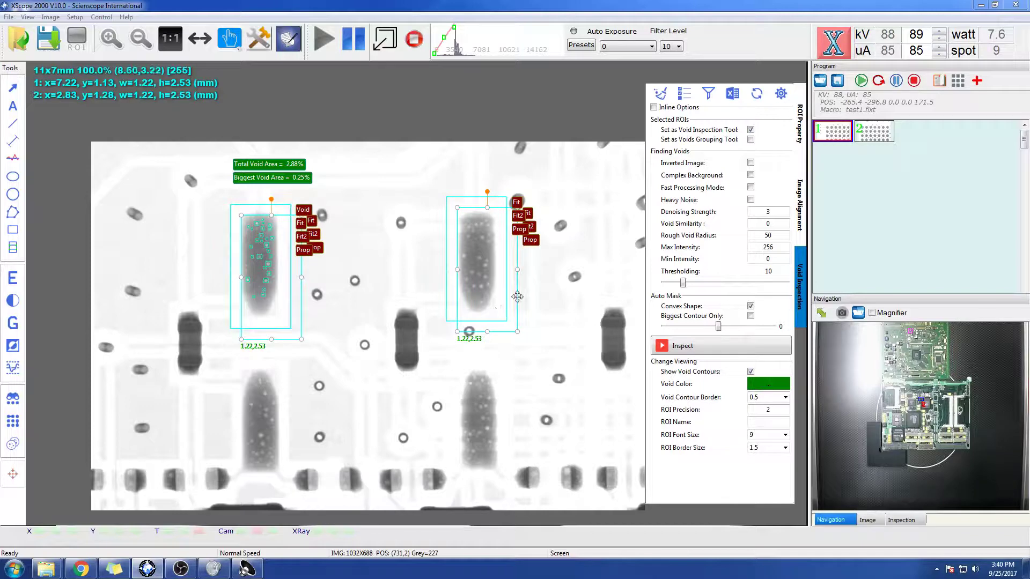
{"action": "left_click_drag", "start_coordinate": [508, 294], "coordinate": [509, 445]}
{"action": "left_click", "coordinate": [700, 346]}
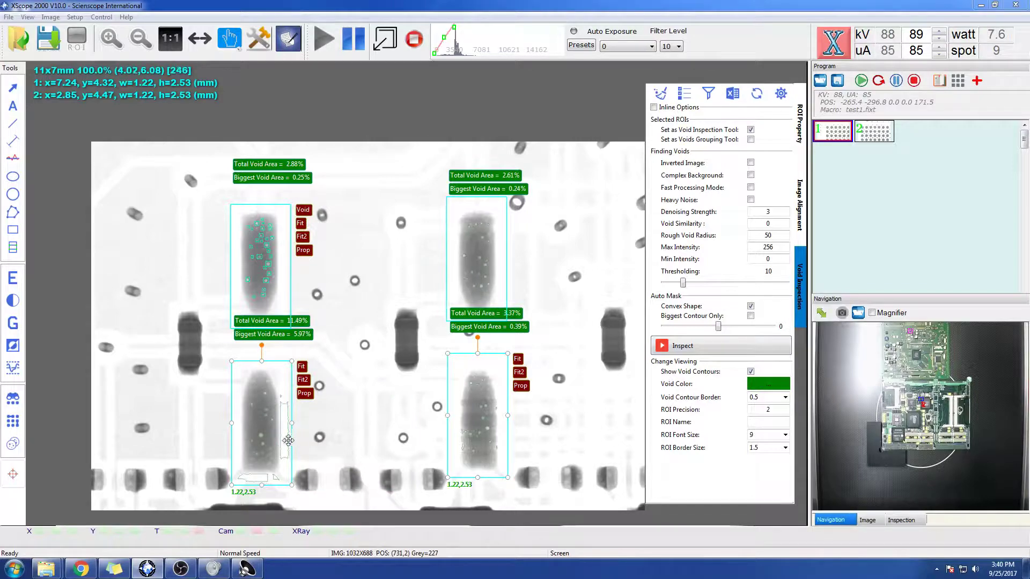
Step: Remove the false void contour beside the lower-left pad and adjust its auto mask to follow the pad outline
{"action": "scroll", "coordinate": [258, 427], "scroll_direction": "up", "scroll_amount": 2}
{"action": "scroll", "coordinate": [454, 236], "scroll_direction": "up", "scroll_amount": 1}
{"action": "left_click_drag", "start_coordinate": [454, 236], "coordinate": [387, 193]}
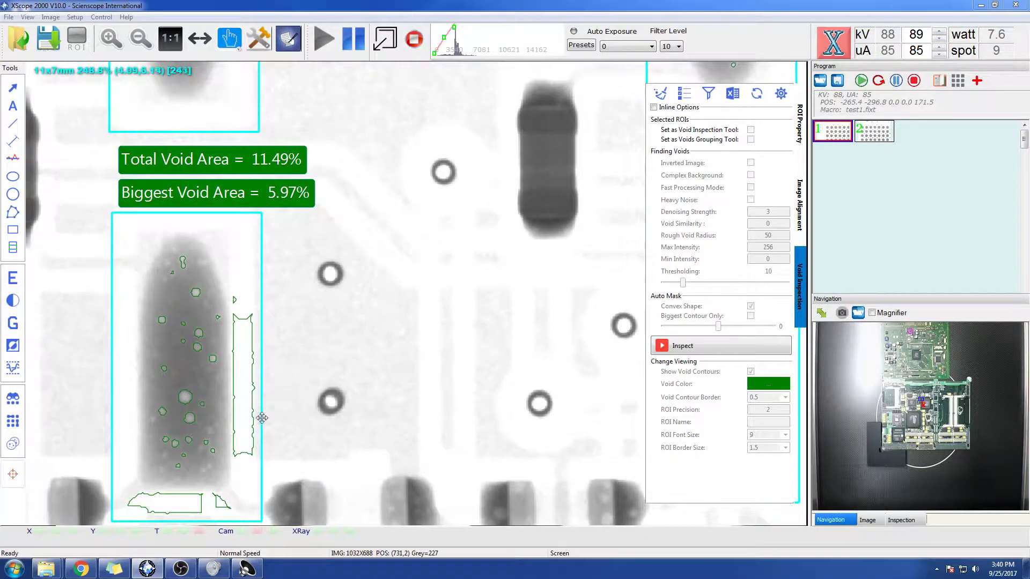
{"action": "mouse_move", "coordinate": [252, 429]}
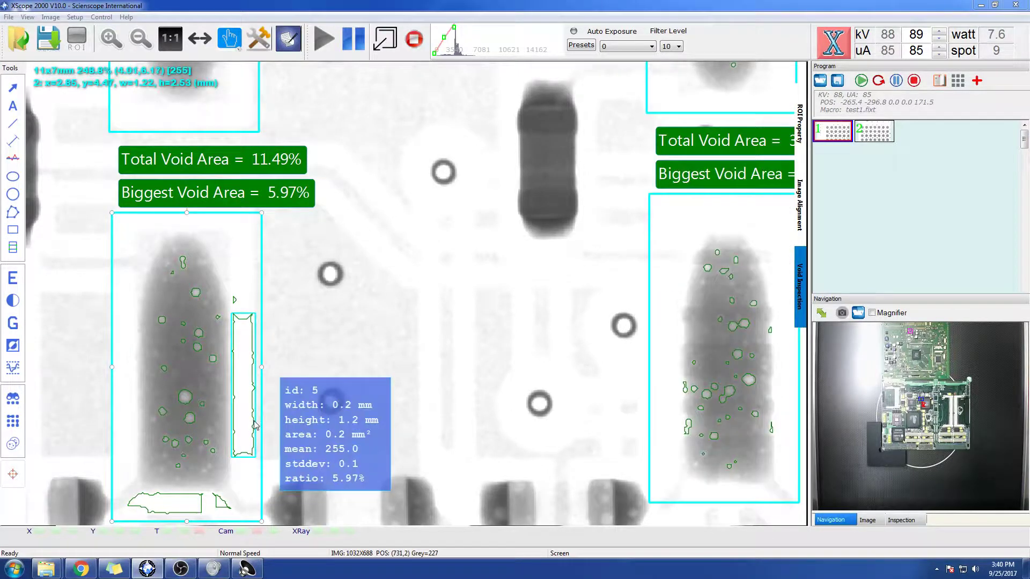
{"action": "left_click", "coordinate": [253, 426]}
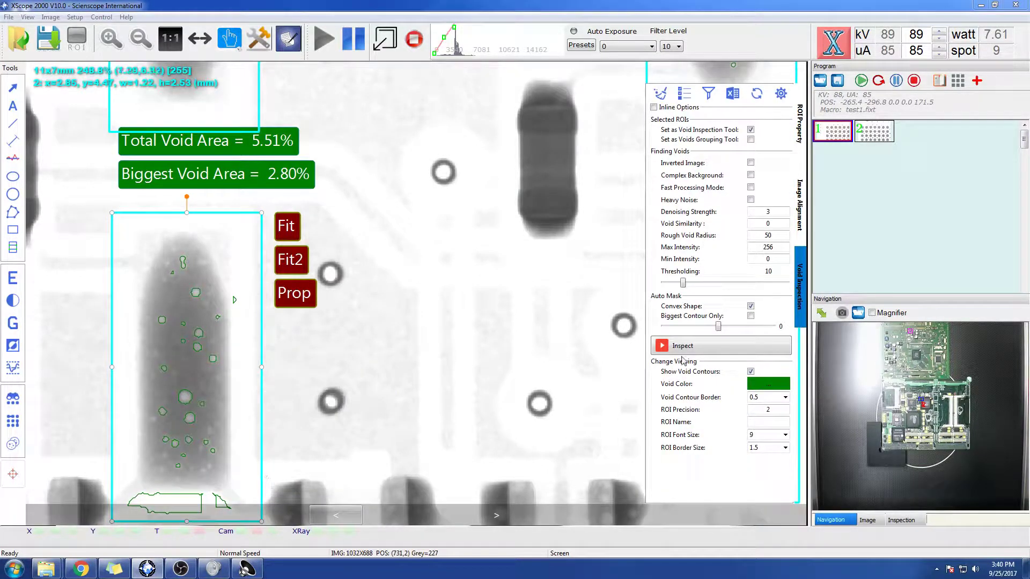
{"action": "left_click_drag", "start_coordinate": [719, 328], "coordinate": [719, 329]}
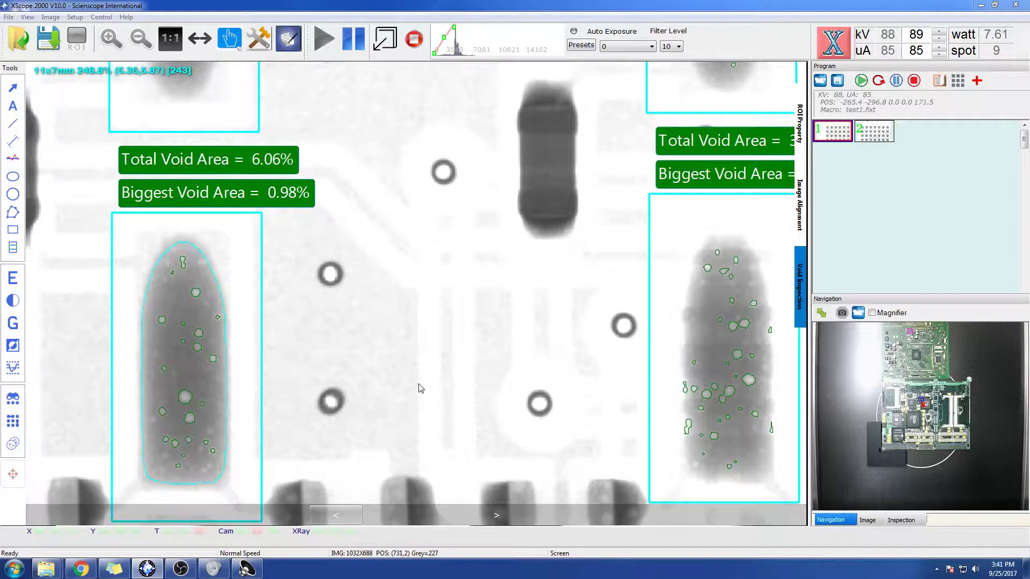
{"action": "scroll", "coordinate": [377, 361], "scroll_direction": "down", "scroll_amount": 2}
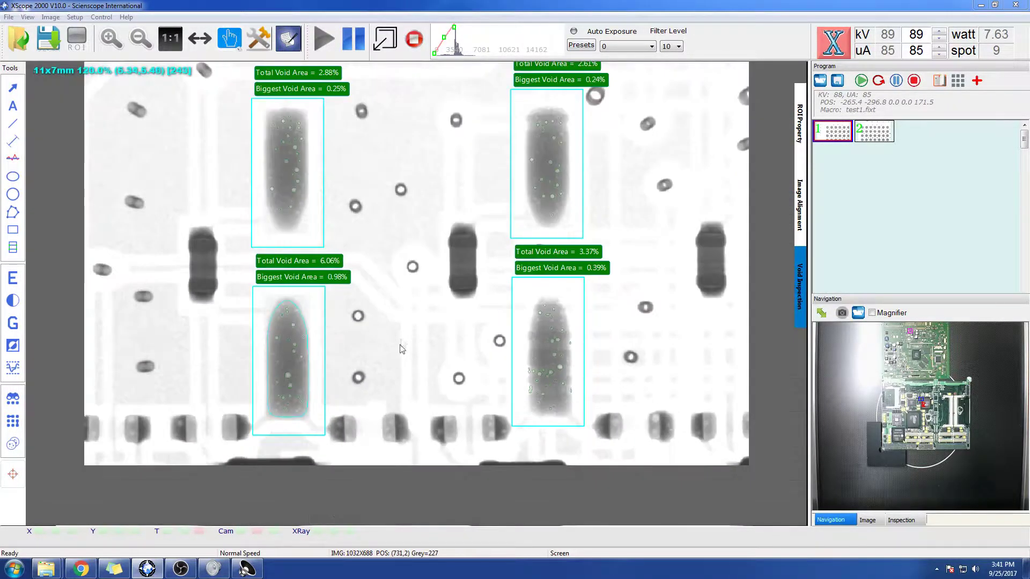
{"action": "scroll", "coordinate": [402, 349], "scroll_direction": "down", "scroll_amount": 1}
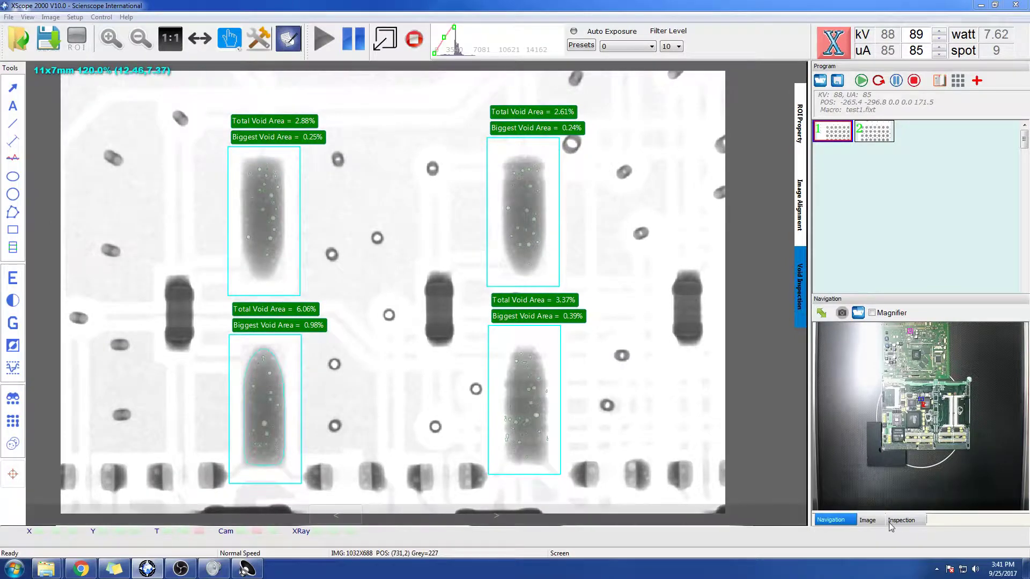
Step: Save the void inspection as a new teaching file named test3
{"action": "left_click", "coordinate": [903, 520]}
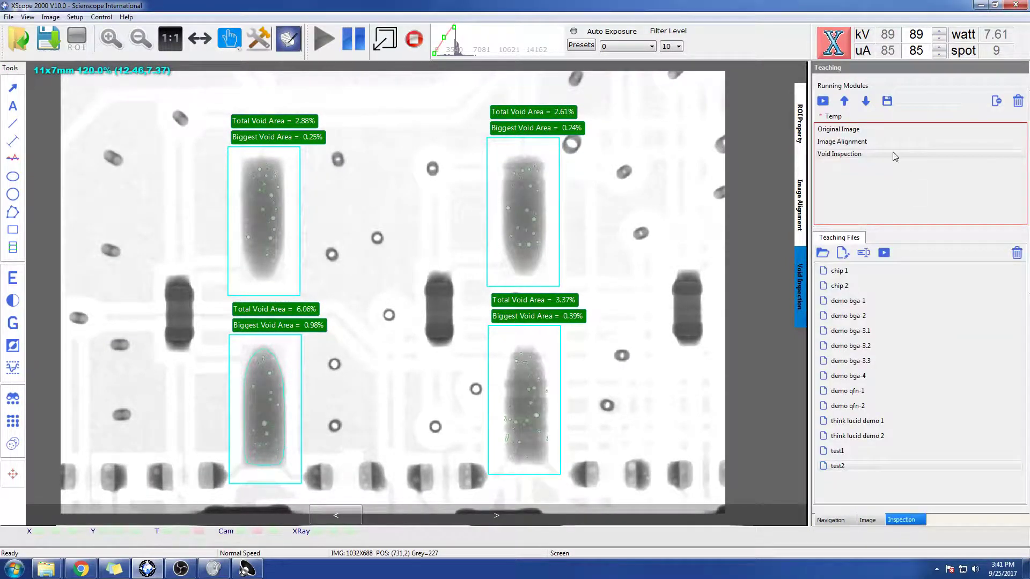
{"action": "left_click", "coordinate": [886, 102]}
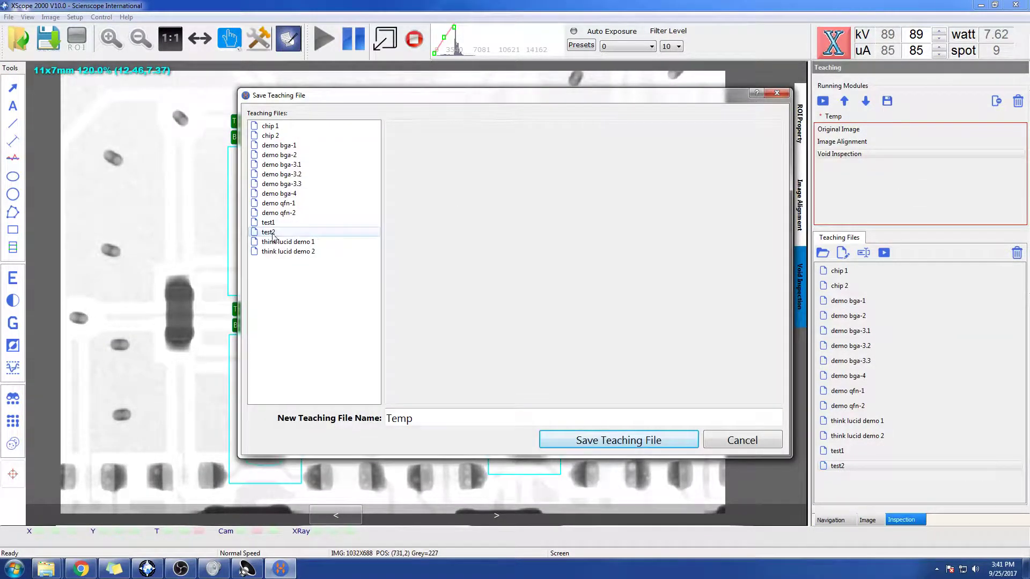
{"action": "left_click", "coordinate": [271, 232]}
{"action": "left_click", "coordinate": [435, 421]}
{"action": "key", "text": "BackSpace"}
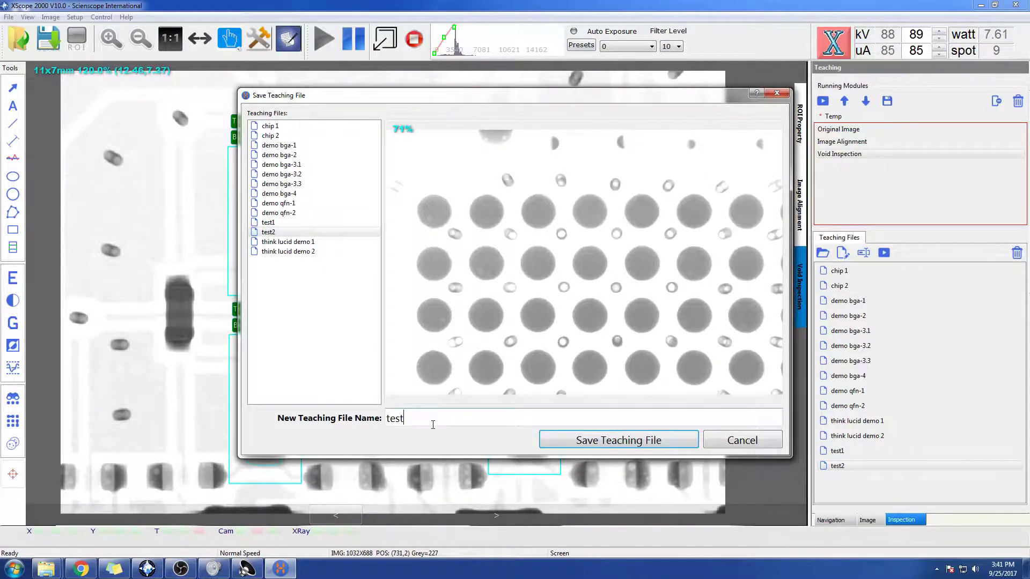
{"action": "type", "text": "3"}
{"action": "left_click", "coordinate": [590, 440]}
Step: Add a third cell to the program at the current position and assign it the macro test3.fixt
{"action": "left_click", "coordinate": [830, 520]}
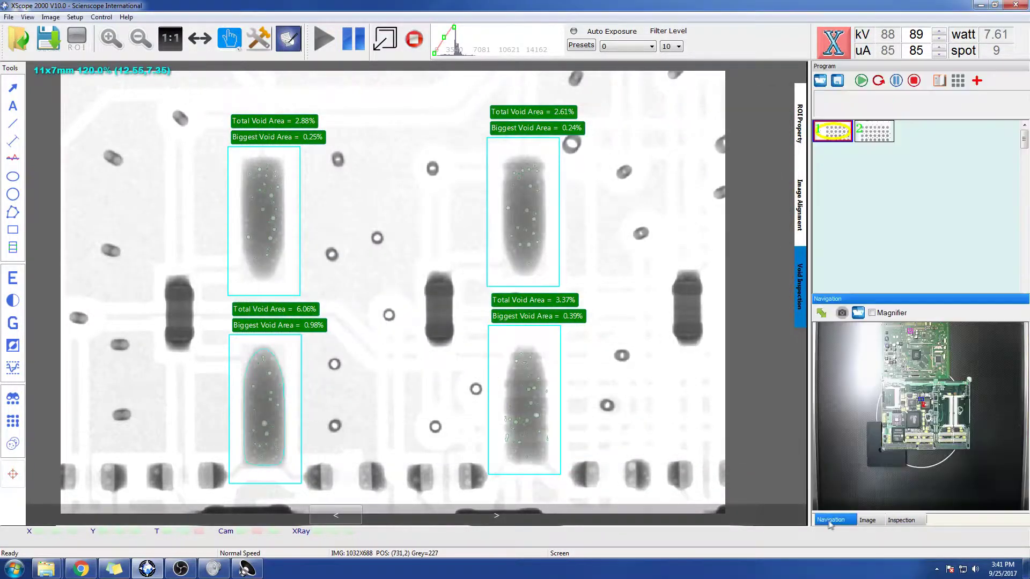
{"action": "left_click", "coordinate": [977, 80]}
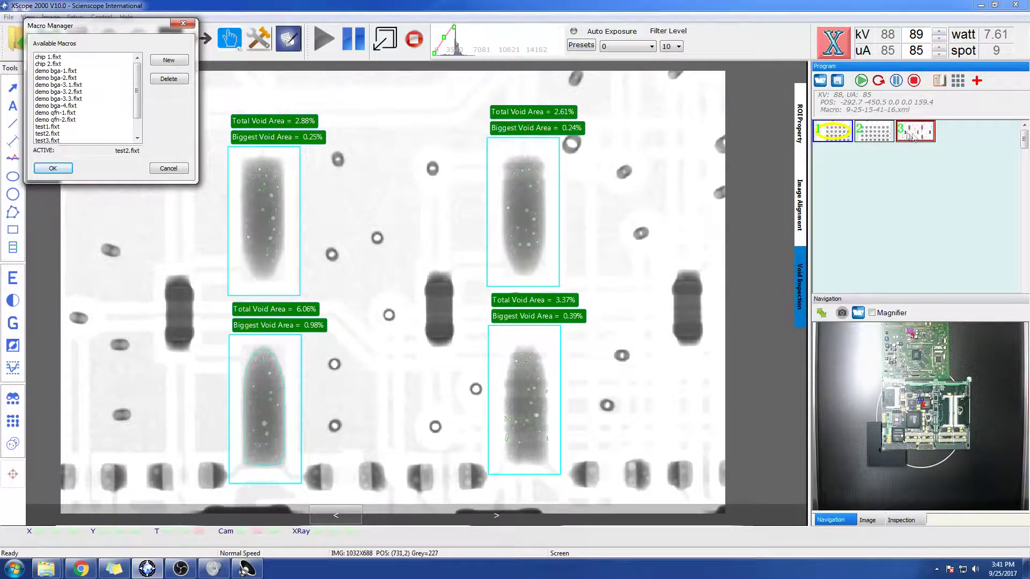
{"action": "left_click", "coordinate": [51, 139]}
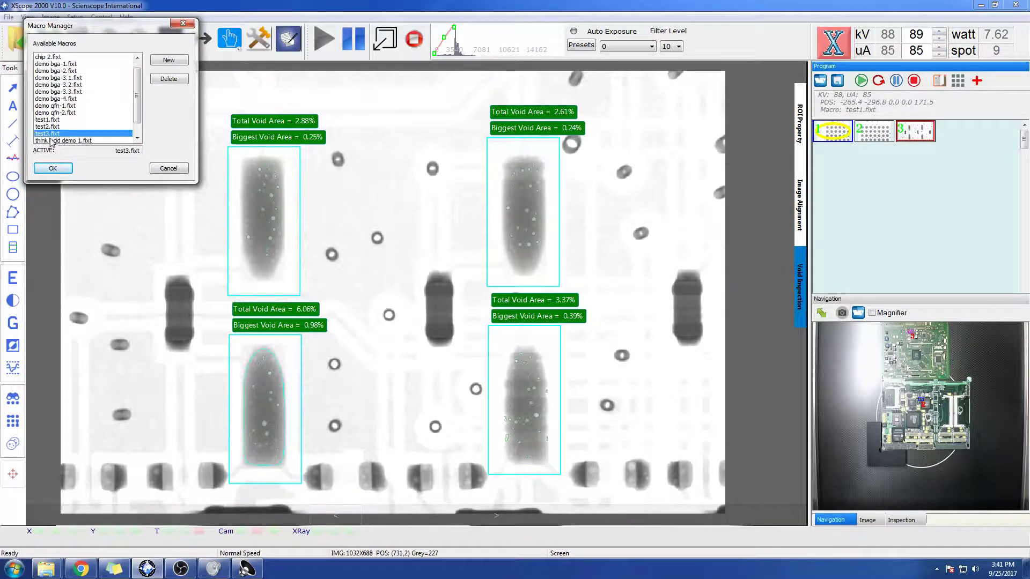
{"action": "left_click", "coordinate": [53, 168]}
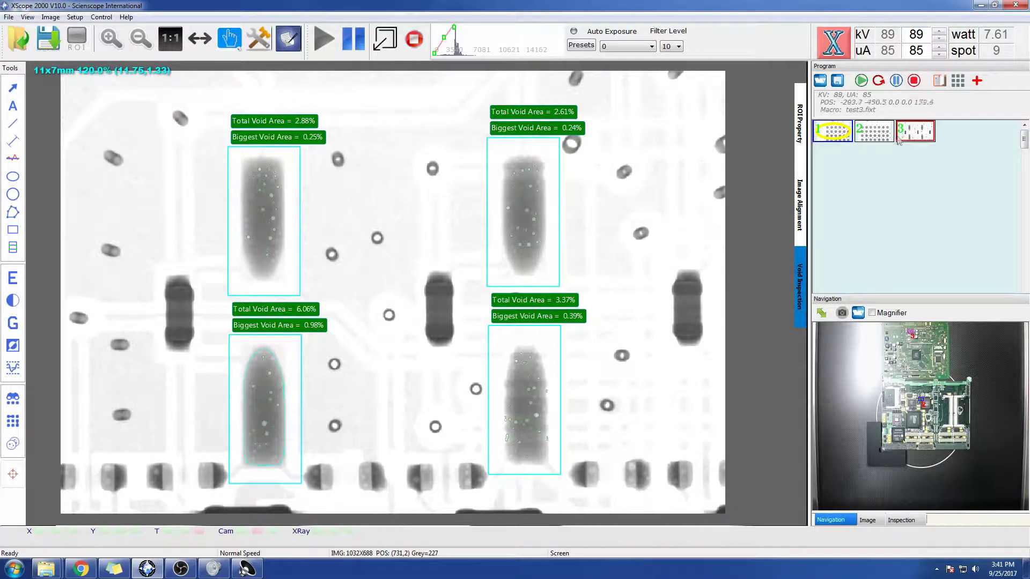
Step: Run the three-cell program from the first cell, accept every cell's result, and return from the report page to the X-ray image
{"action": "left_click", "coordinate": [820, 135]}
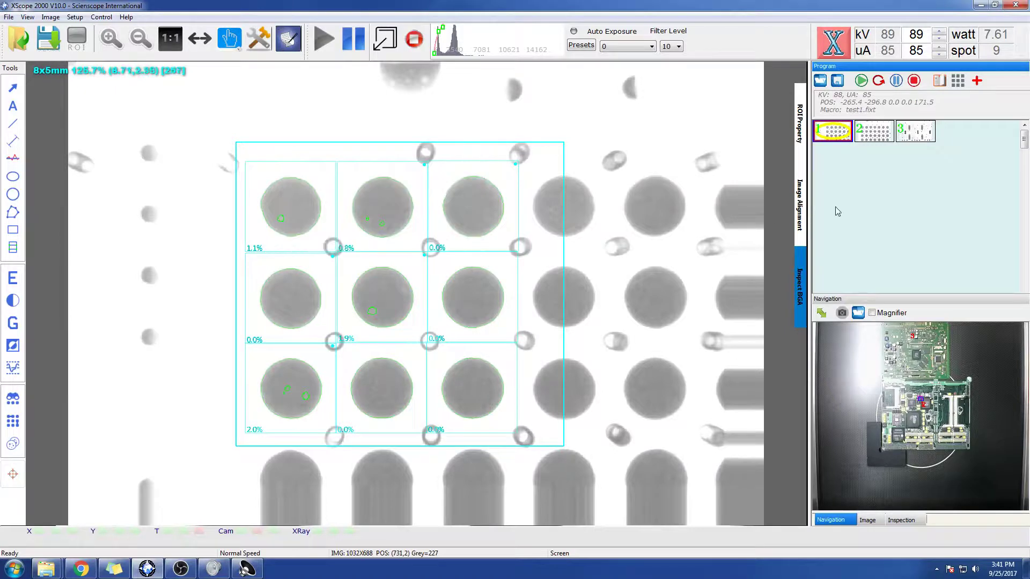
{"action": "left_click", "coordinate": [862, 81]}
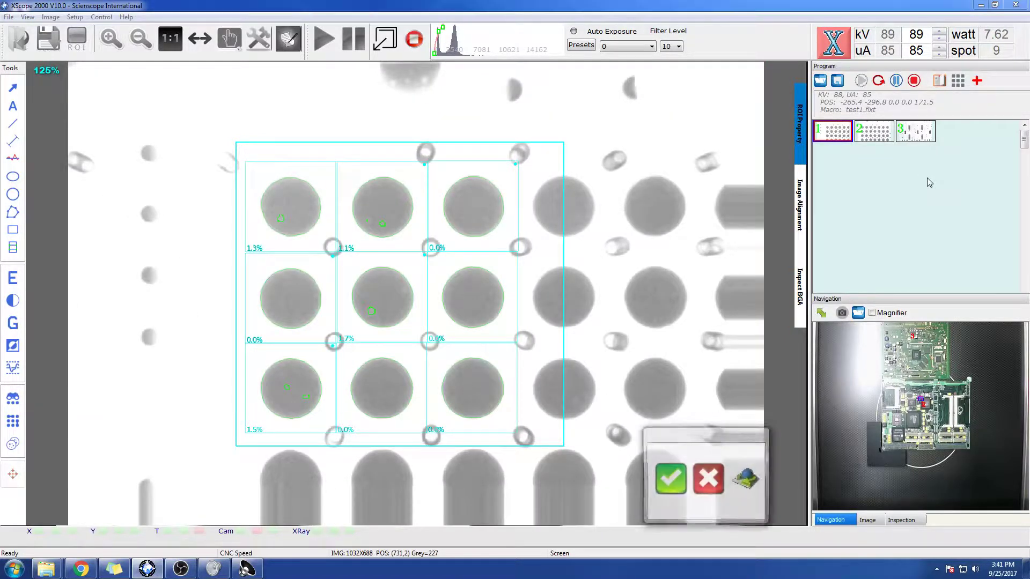
{"action": "left_click", "coordinate": [674, 479]}
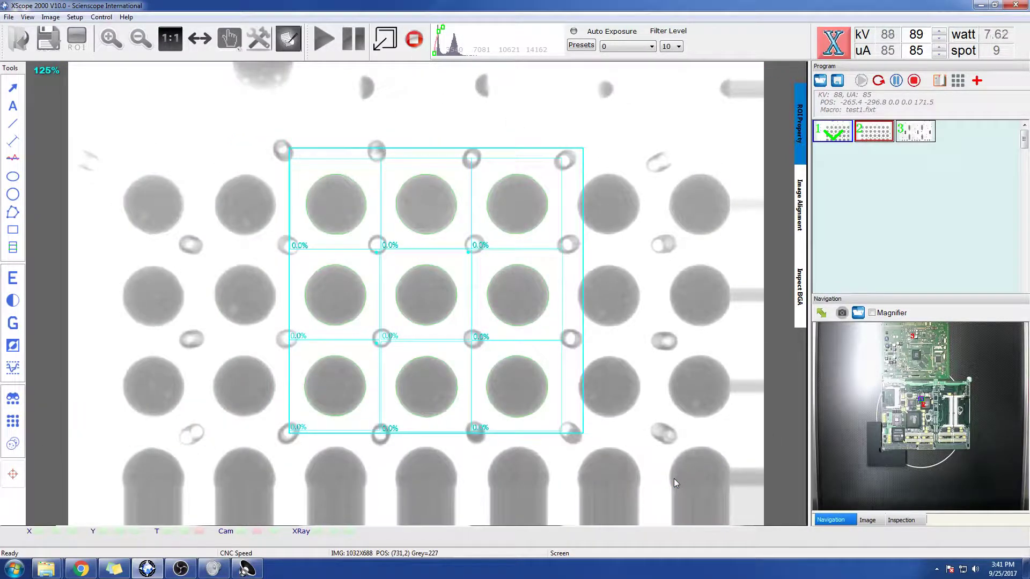
{"action": "left_click", "coordinate": [674, 485]}
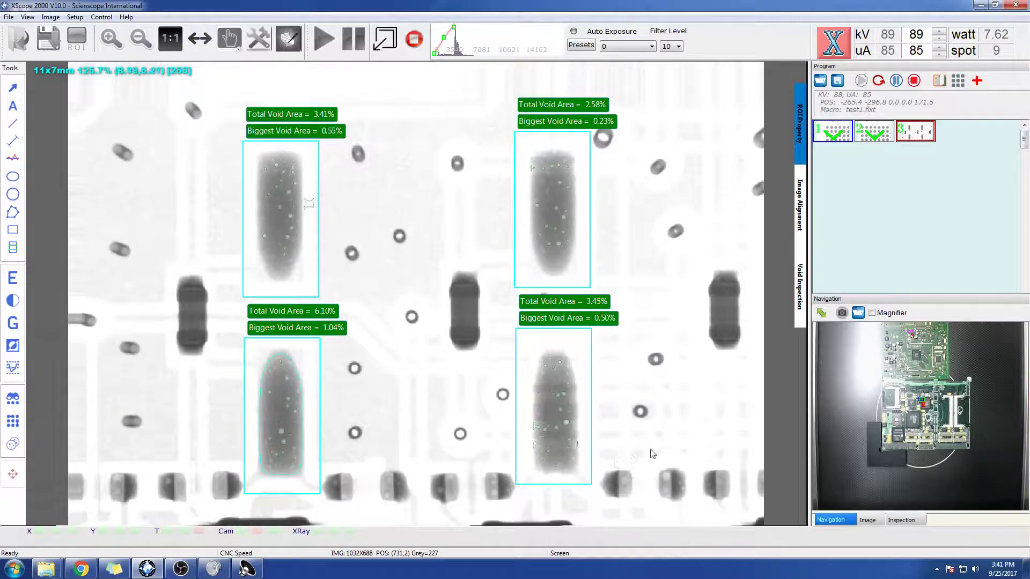
{"action": "left_click", "coordinate": [675, 486]}
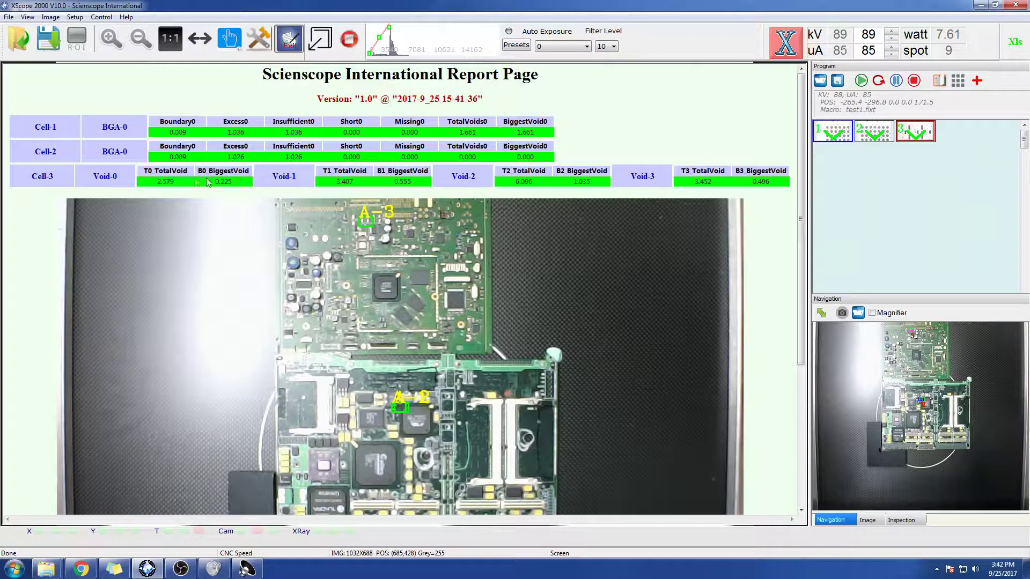
{"action": "left_click", "coordinate": [290, 39]}
Step: Switch to Windows Explorer, browse the C: drive and the Documents library for the saved reports, and minimize the window
{"action": "mouse_move", "coordinate": [37, 572]}
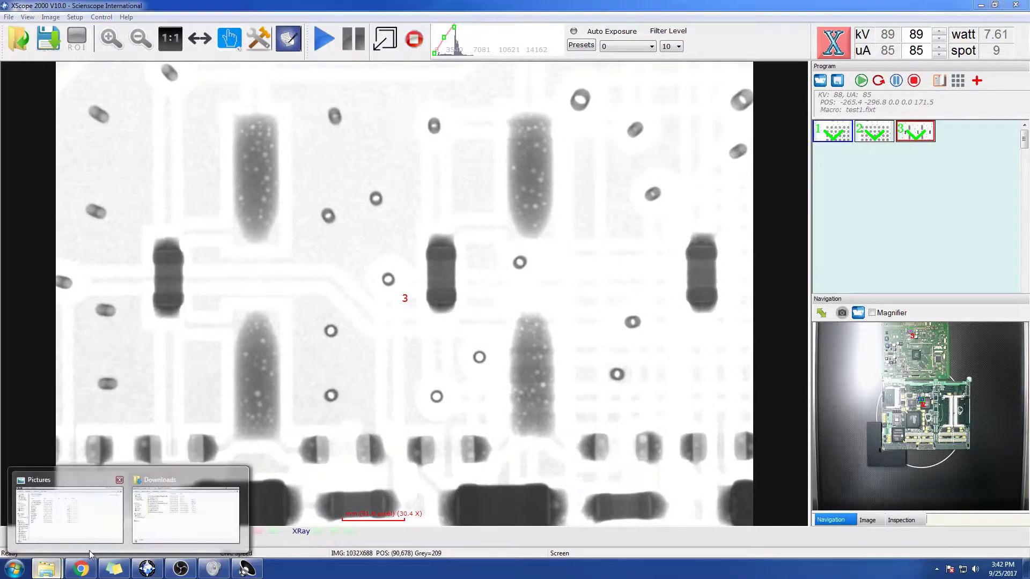
{"action": "left_click", "coordinate": [149, 523]}
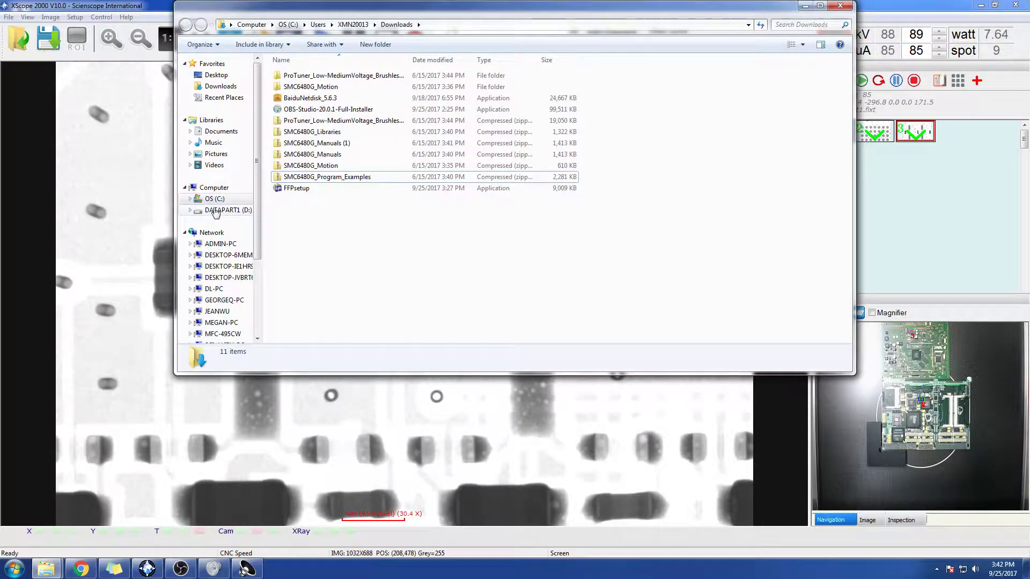
{"action": "left_click", "coordinate": [200, 200]}
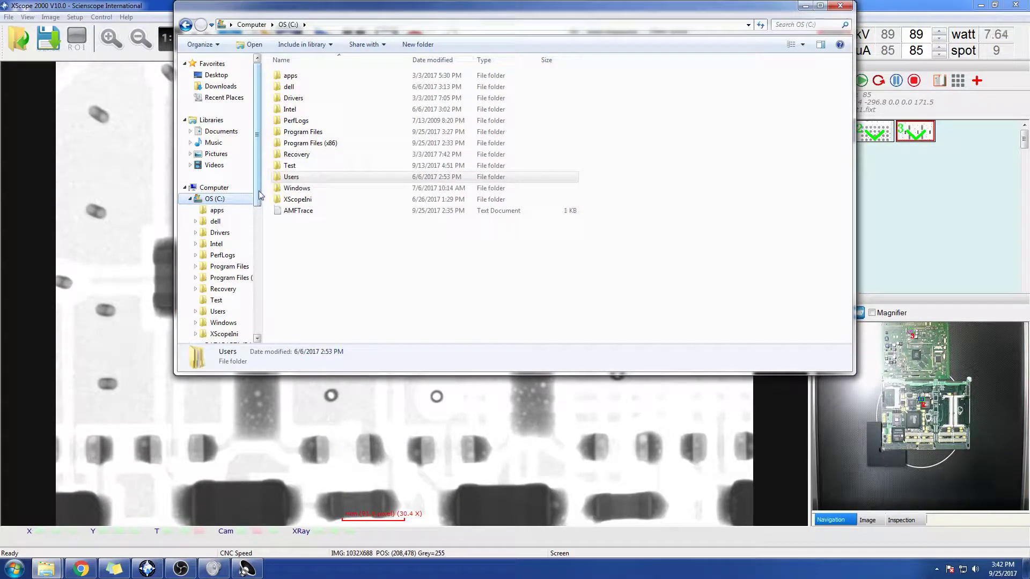
{"action": "left_click_drag", "start_coordinate": [260, 195], "coordinate": [251, 161]}
{"action": "left_click", "coordinate": [227, 132]}
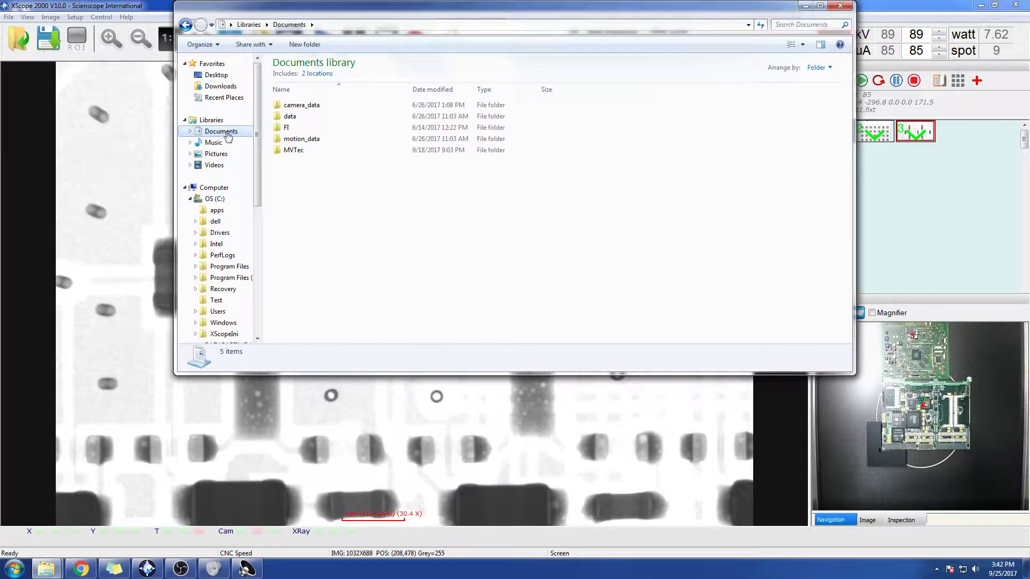
{"action": "left_click", "coordinate": [806, 5]}
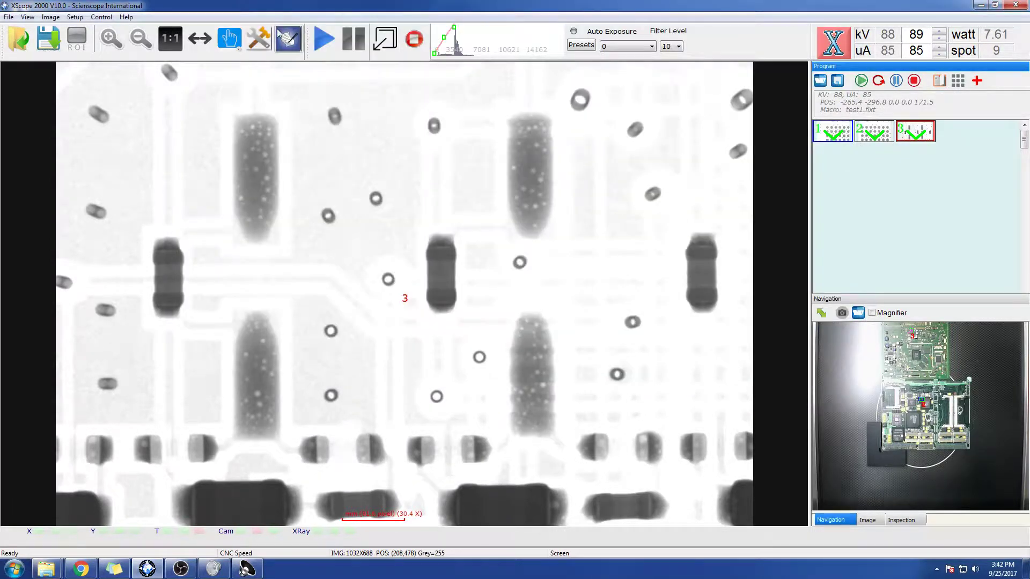
Step: View the XScope application's About information and check the report options and save paths in the System setup
{"action": "left_click", "coordinate": [126, 17]}
{"action": "left_click", "coordinate": [140, 29]}
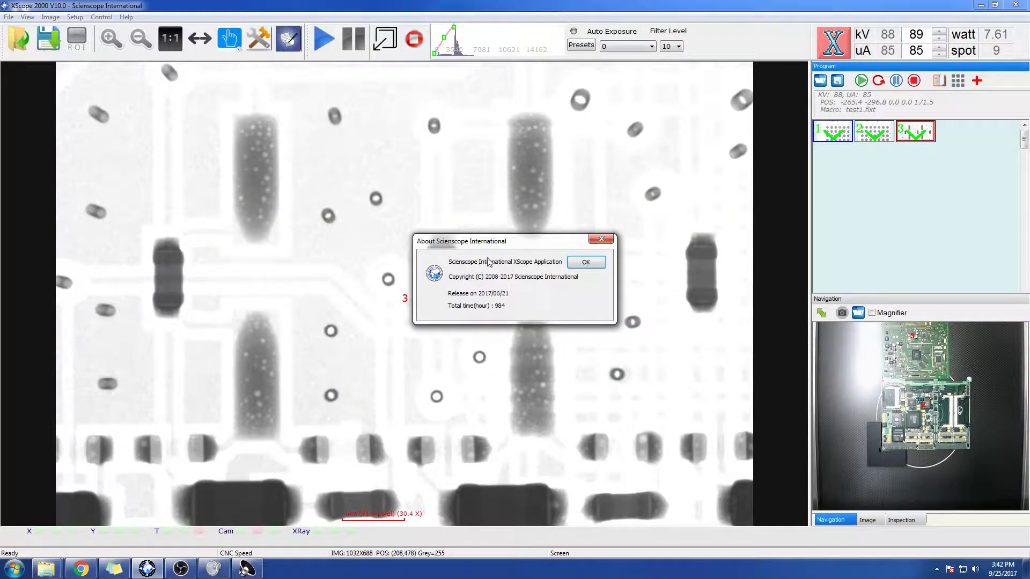
{"action": "left_click", "coordinate": [577, 261]}
{"action": "left_click", "coordinate": [74, 17]}
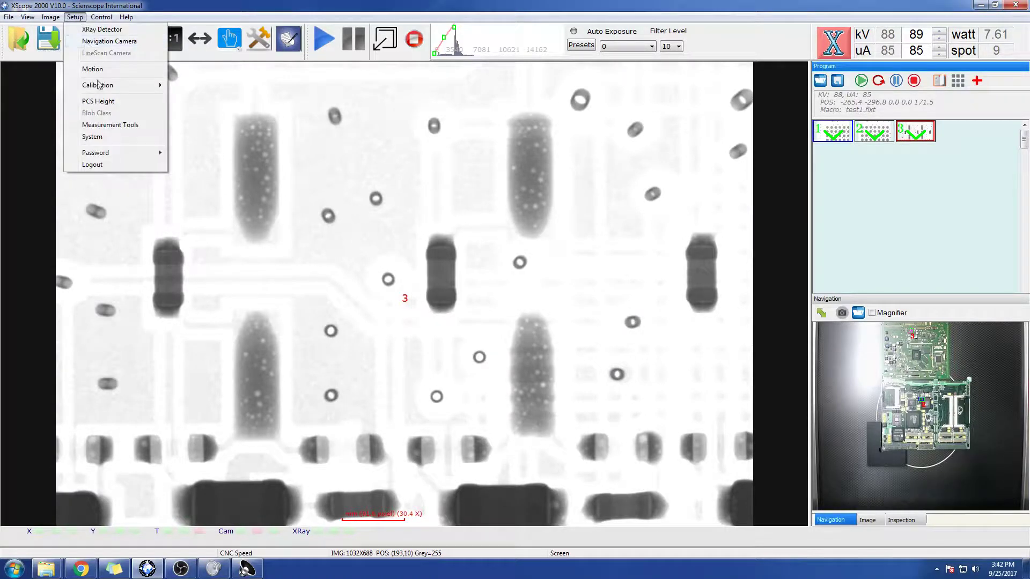
{"action": "left_click", "coordinate": [92, 137]}
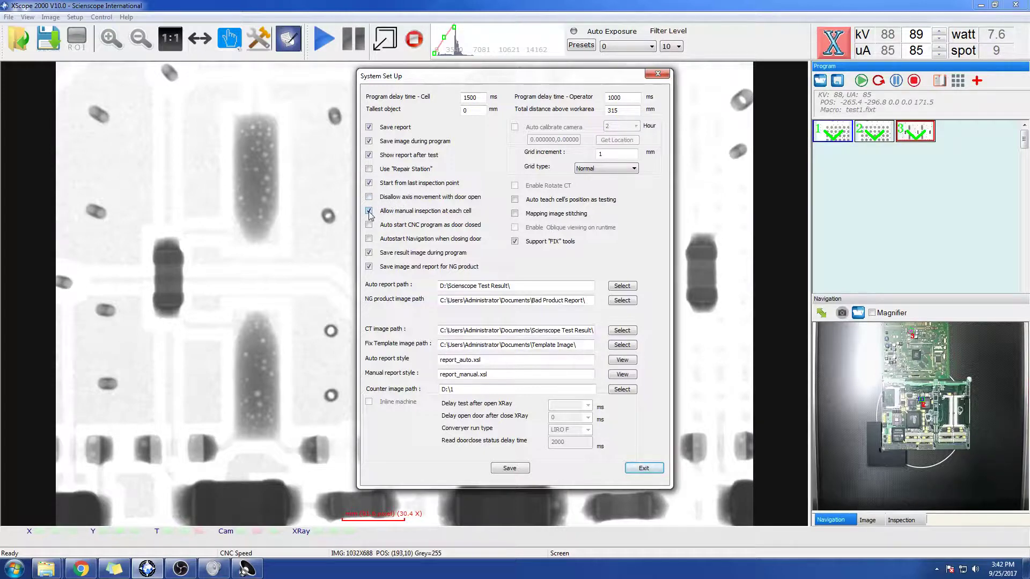
{"action": "left_click", "coordinate": [643, 468]}
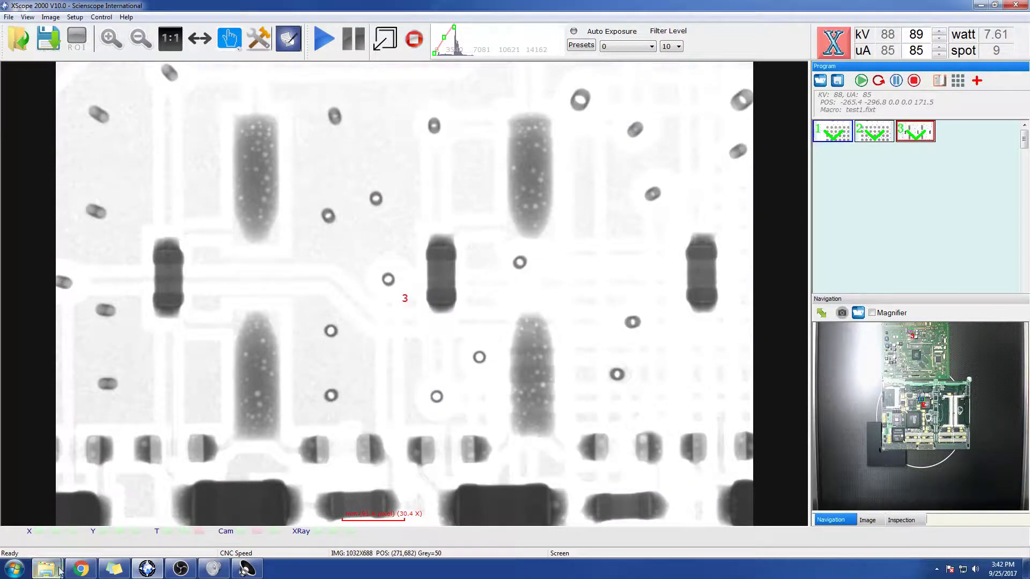
Step: Switch to Windows Explorer, check the Documents library, its data folder and the Pictures library for saved reports, and minimize the window
{"action": "mouse_move", "coordinate": [60, 572]}
{"action": "left_click", "coordinate": [180, 499]}
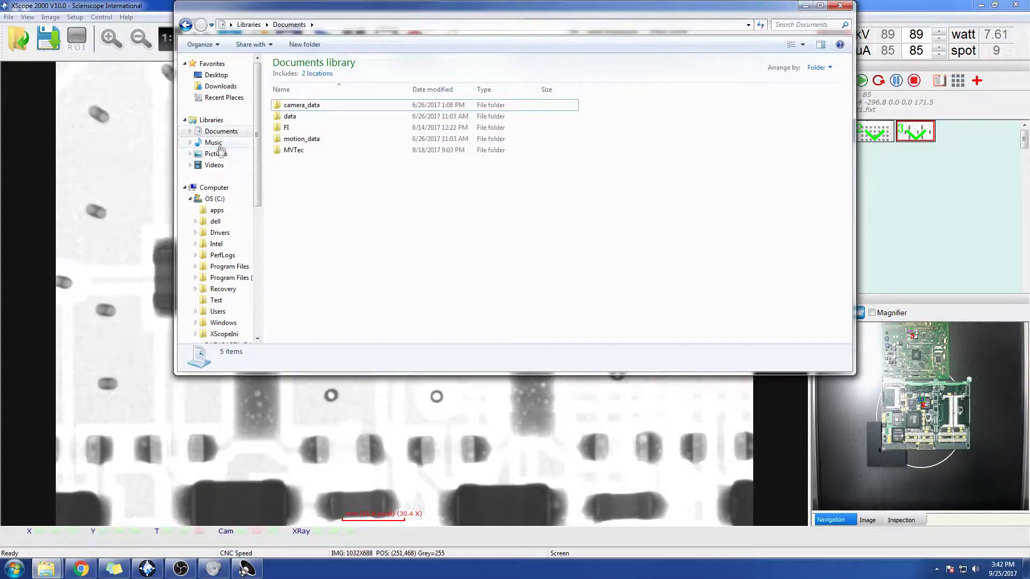
{"action": "left_click", "coordinate": [219, 132]}
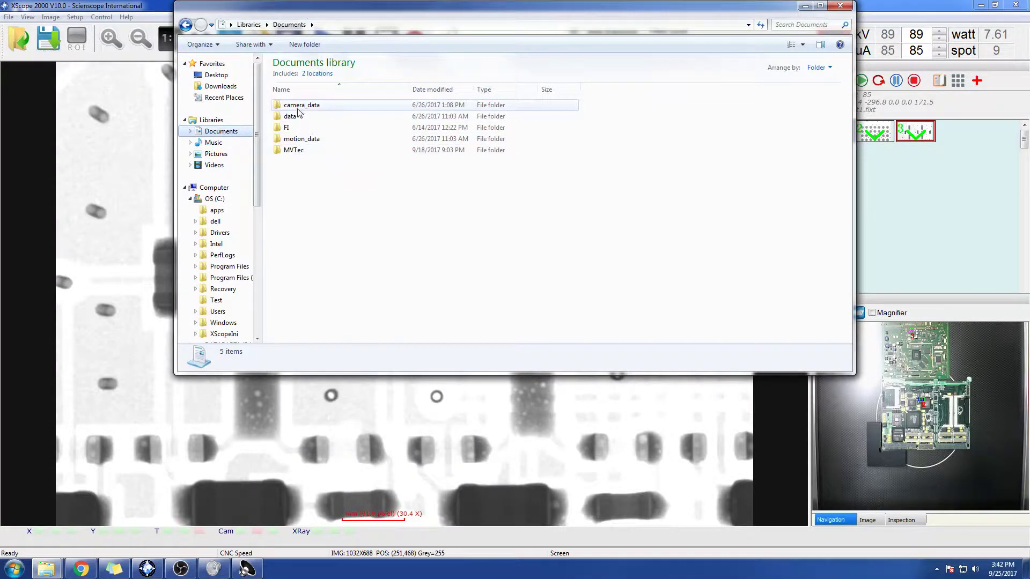
{"action": "double_click", "coordinate": [297, 115]}
{"action": "left_click", "coordinate": [187, 24]}
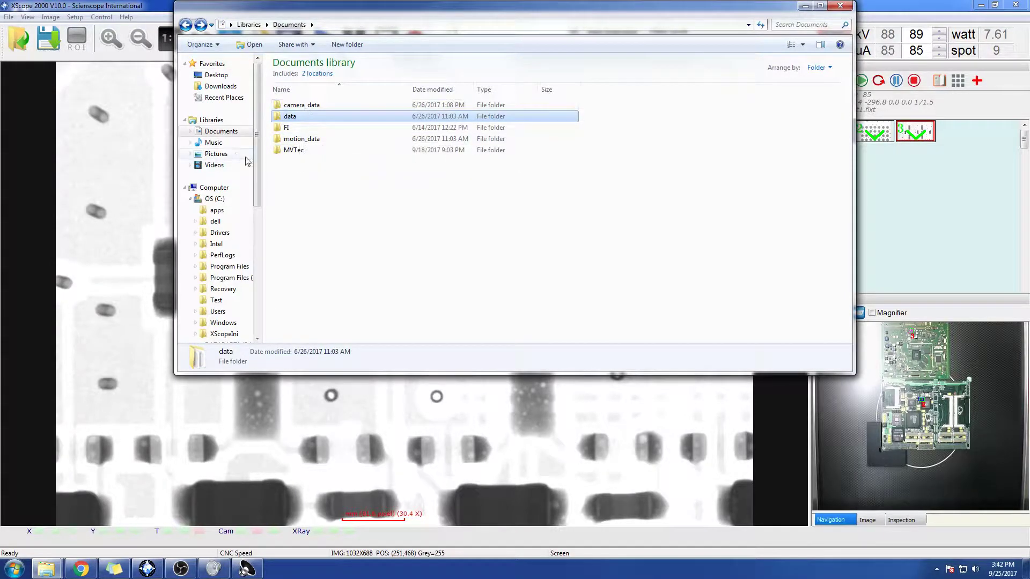
{"action": "left_click", "coordinate": [223, 154]}
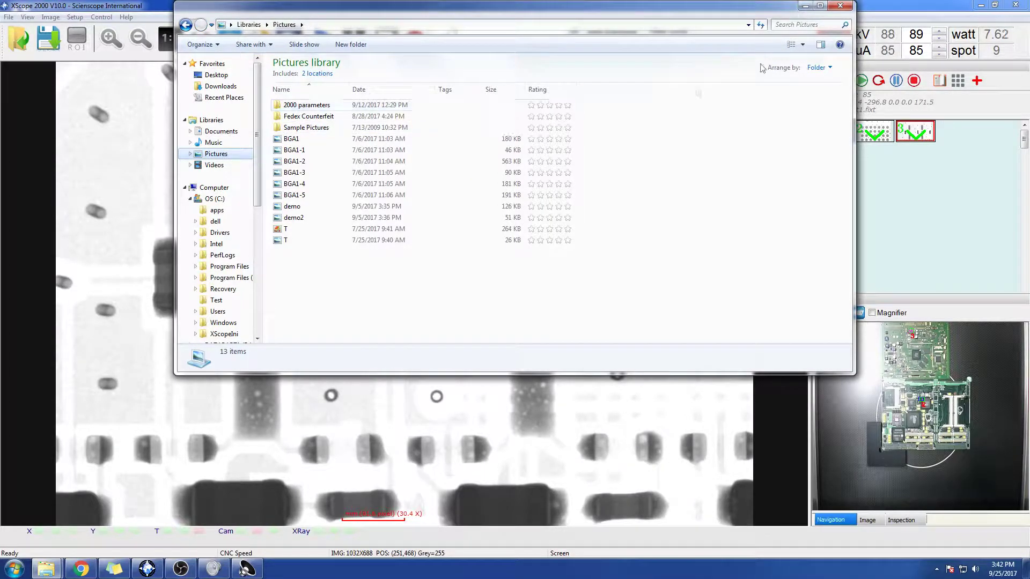
{"action": "left_click", "coordinate": [805, 5]}
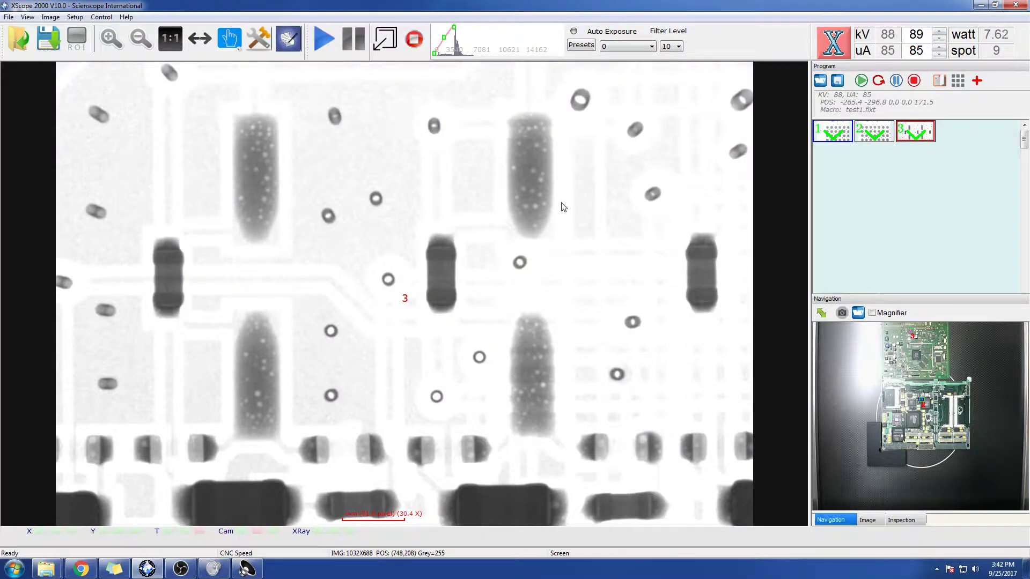
Step: Move the live X-ray view to the BGA balls overlapped by a component at about 40.6X and brighten the image with the histogram curve
{"action": "scroll", "coordinate": [490, 170], "scroll_direction": "down", "scroll_amount": 5}
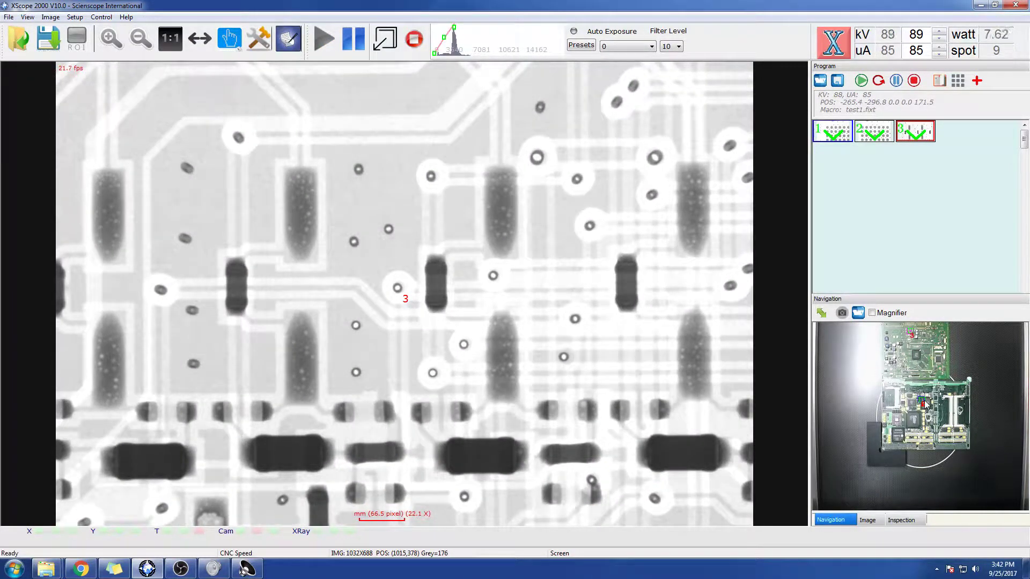
{"action": "left_click", "coordinate": [925, 403]}
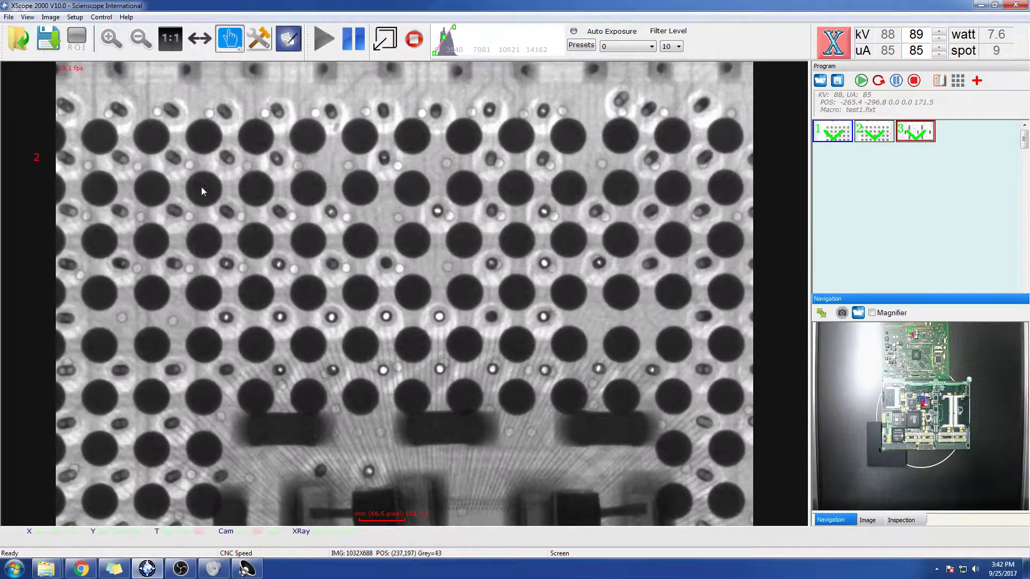
{"action": "left_click_drag", "start_coordinate": [202, 188], "coordinate": [390, 274]}
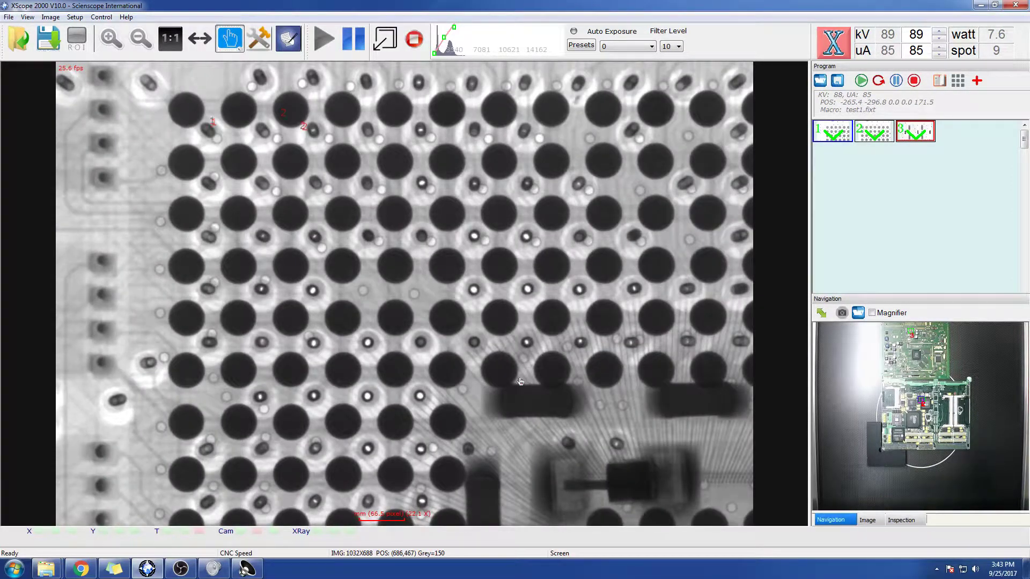
{"action": "left_click", "coordinate": [521, 382]}
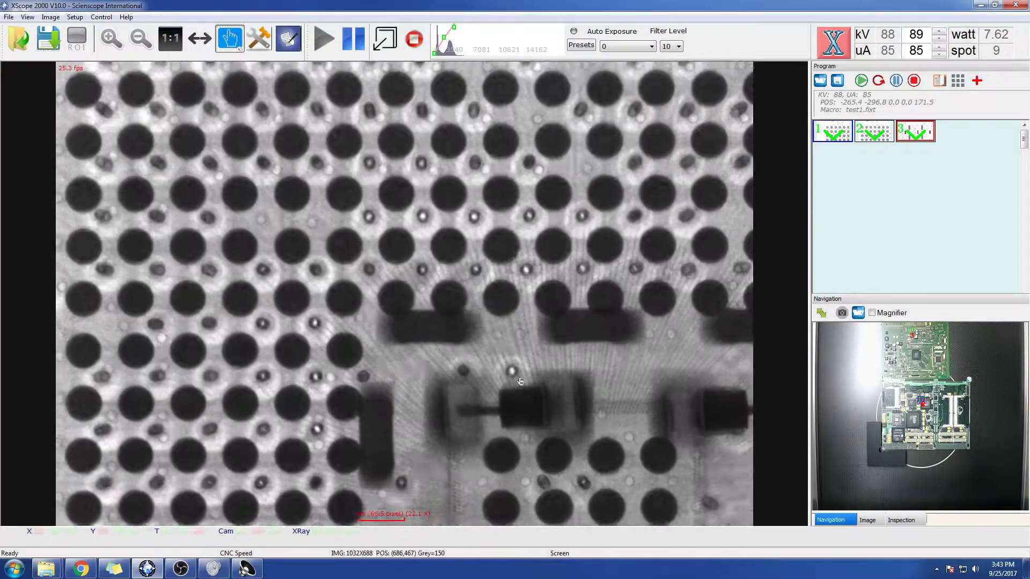
{"action": "scroll", "coordinate": [453, 340], "scroll_direction": "up", "scroll_amount": 3}
{"action": "scroll", "coordinate": [454, 341], "scroll_direction": "up", "scroll_amount": 5}
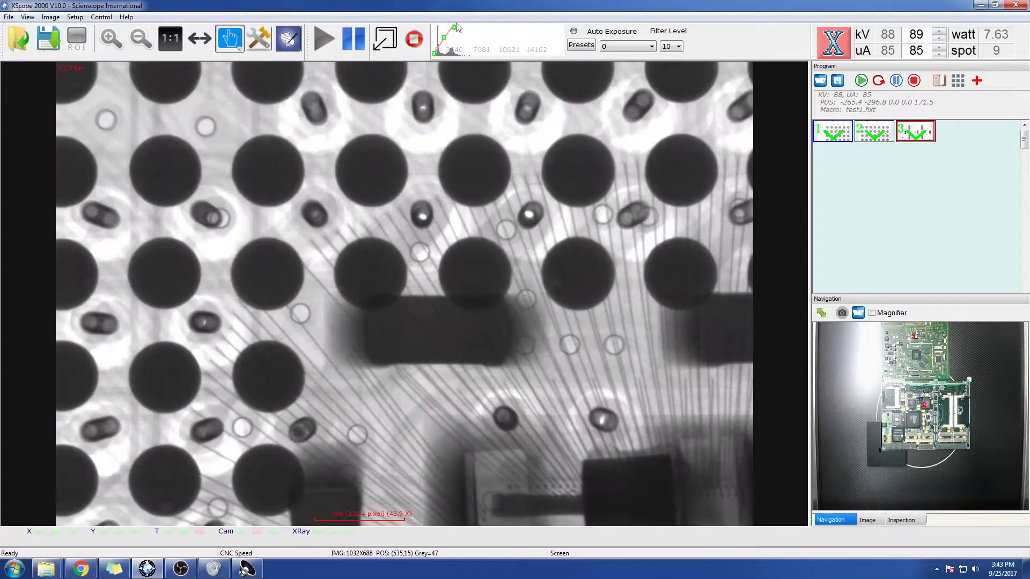
{"action": "left_click_drag", "start_coordinate": [454, 28], "coordinate": [443, 29]}
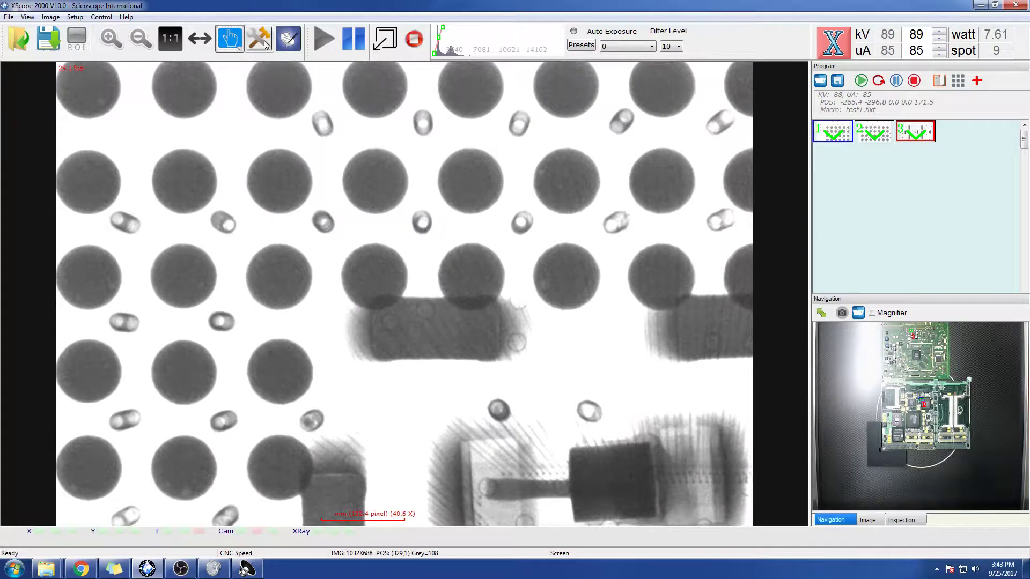
Step: Draw a rectangular ROI about 4.62 by 3.63 mm around the balls and the overlapping component, and set it as a BGA Tool
{"action": "left_click", "coordinate": [263, 40]}
{"action": "left_click", "coordinate": [13, 230]}
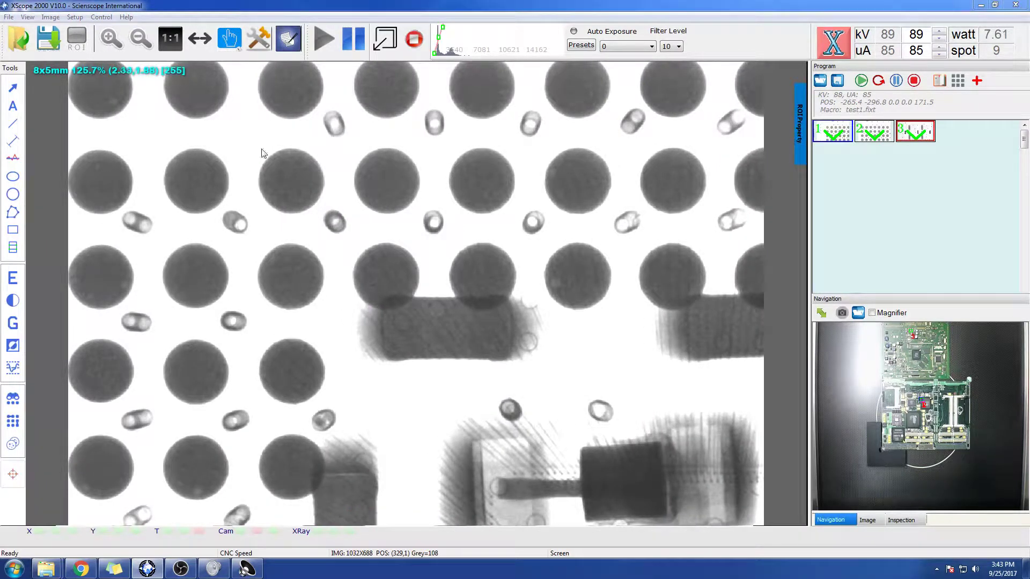
{"action": "left_click_drag", "start_coordinate": [244, 128], "coordinate": [625, 428]}
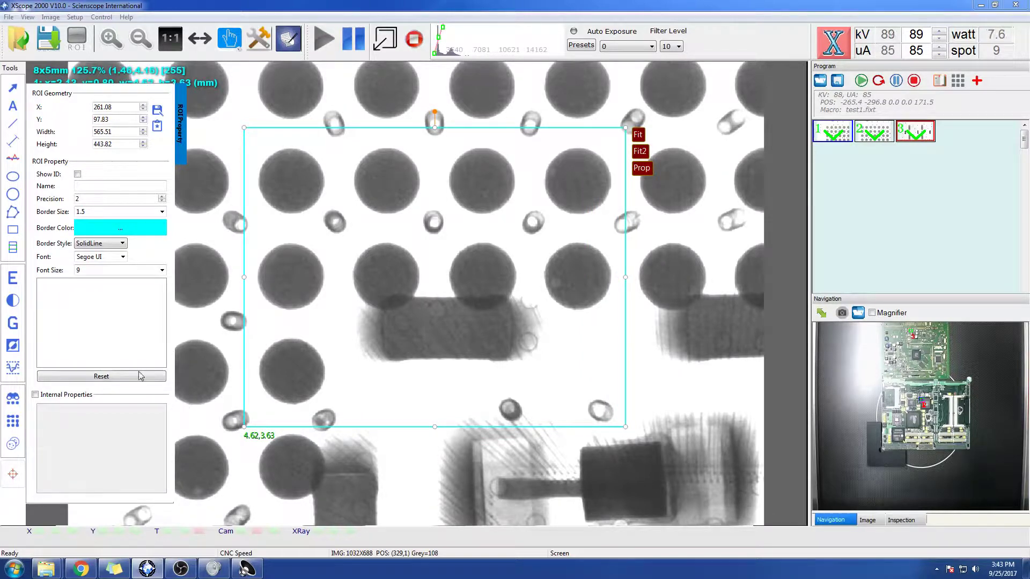
{"action": "left_click", "coordinate": [12, 423]}
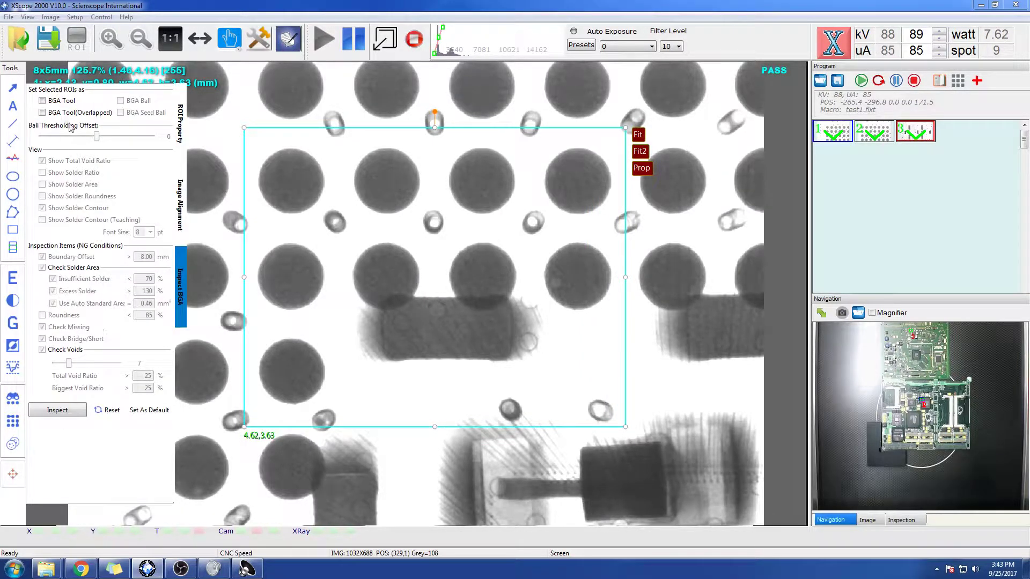
{"action": "left_click", "coordinate": [42, 101]}
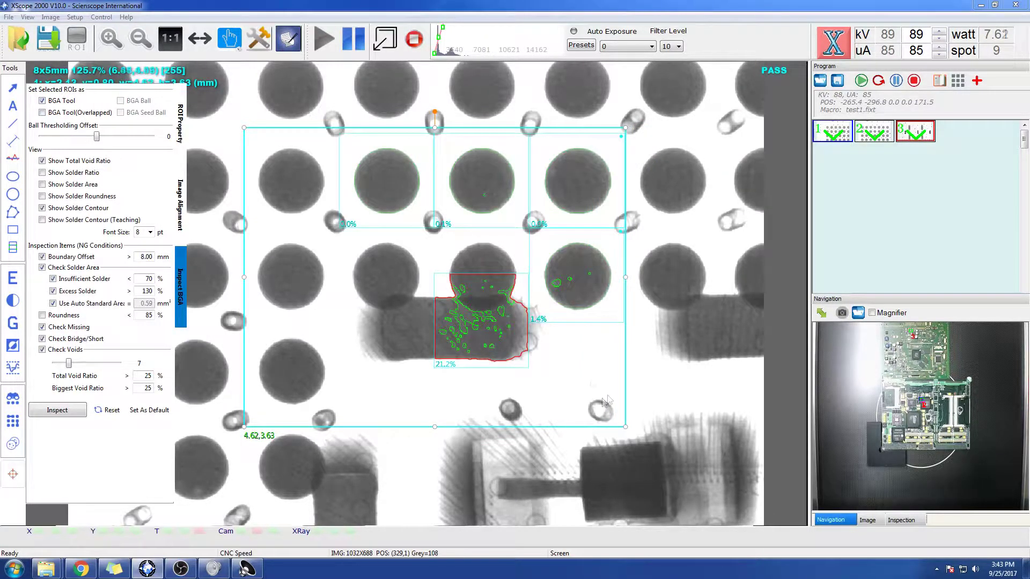
Step: Enlarge the BGA ROI to about 5.18 by 4.12 mm and reapply the BGA Tool to detect its balls again
{"action": "left_click_drag", "start_coordinate": [244, 128], "coordinate": [220, 107]}
{"action": "left_click", "coordinate": [689, 411]}
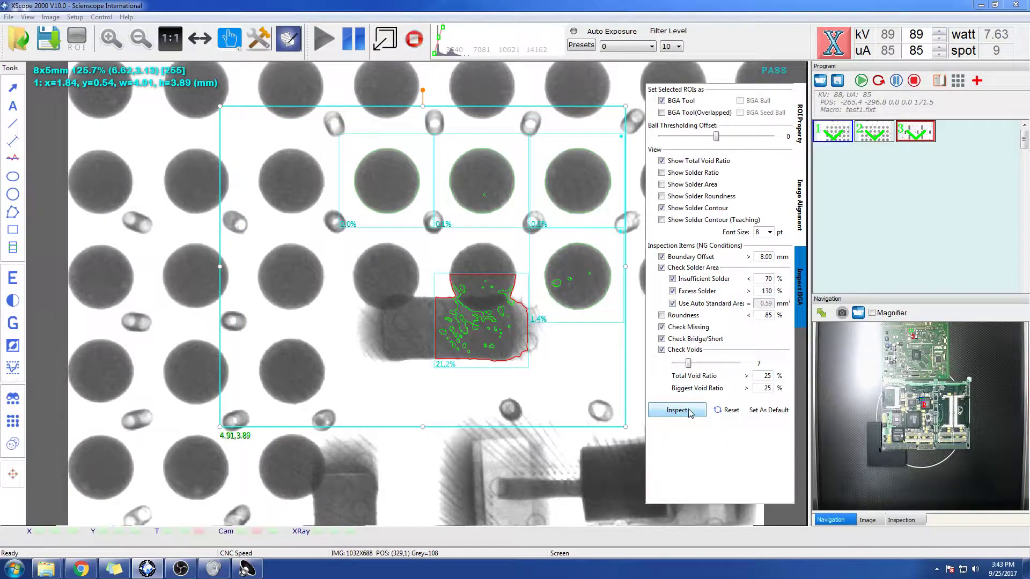
{"action": "left_click", "coordinate": [662, 101]}
{"action": "left_click", "coordinate": [663, 102]}
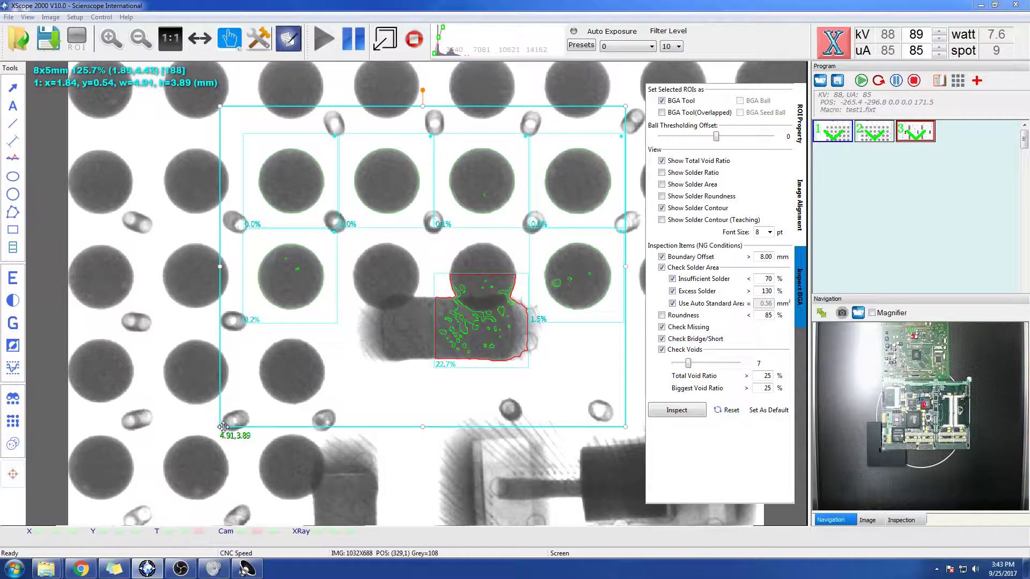
{"action": "left_click_drag", "start_coordinate": [221, 428], "coordinate": [199, 446]}
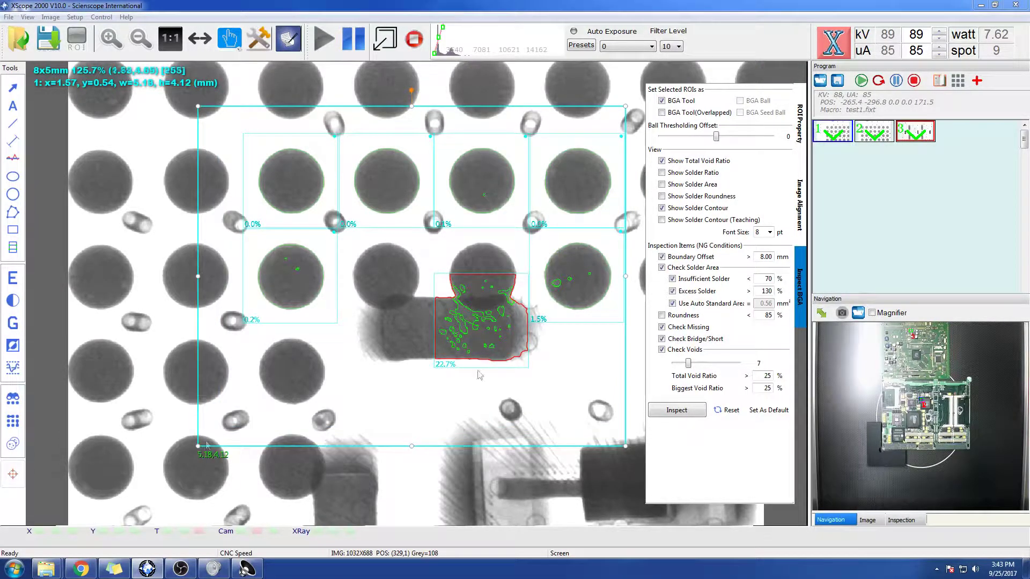
{"action": "left_click", "coordinate": [662, 101]}
{"action": "left_click", "coordinate": [662, 101]}
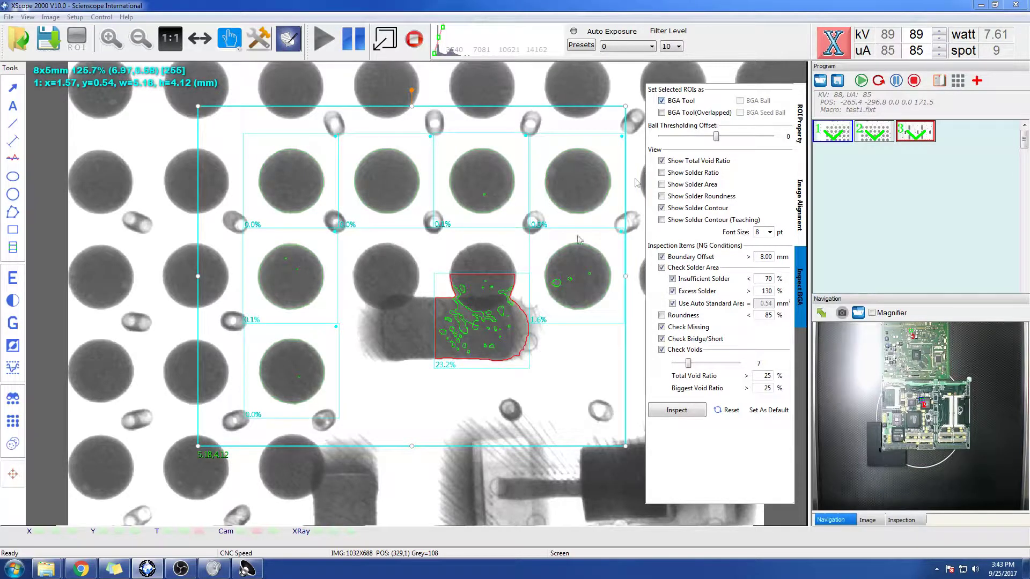
Step: Delete the wrongly merged ball detection, fit a contour to the left overlapped ball with Fit2, and set it as a BGA Ball
{"action": "left_click", "coordinate": [441, 367]}
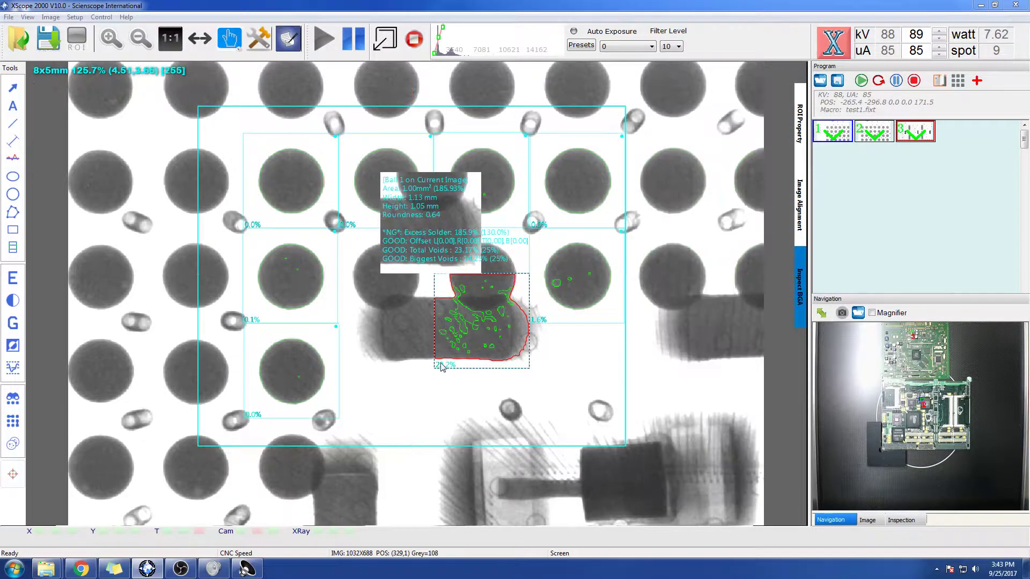
{"action": "key", "text": "Delete"}
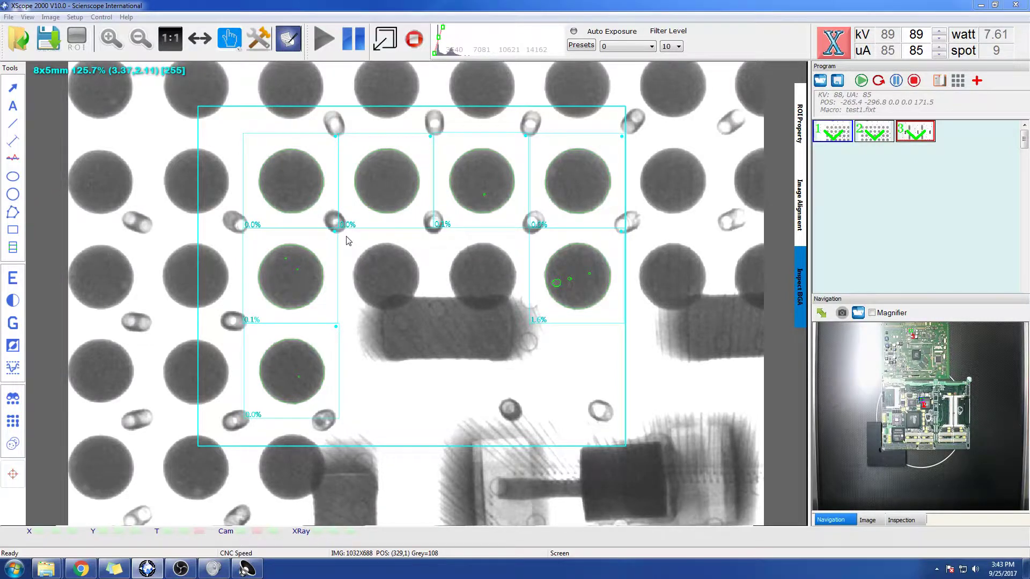
{"action": "left_click_drag", "start_coordinate": [348, 240], "coordinate": [427, 320]}
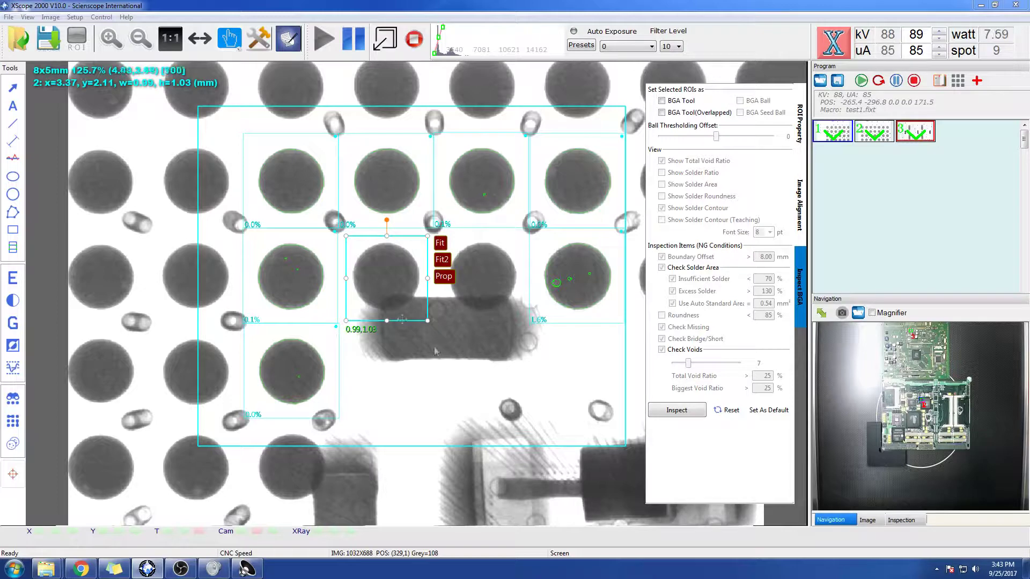
{"action": "left_click", "coordinate": [442, 261]}
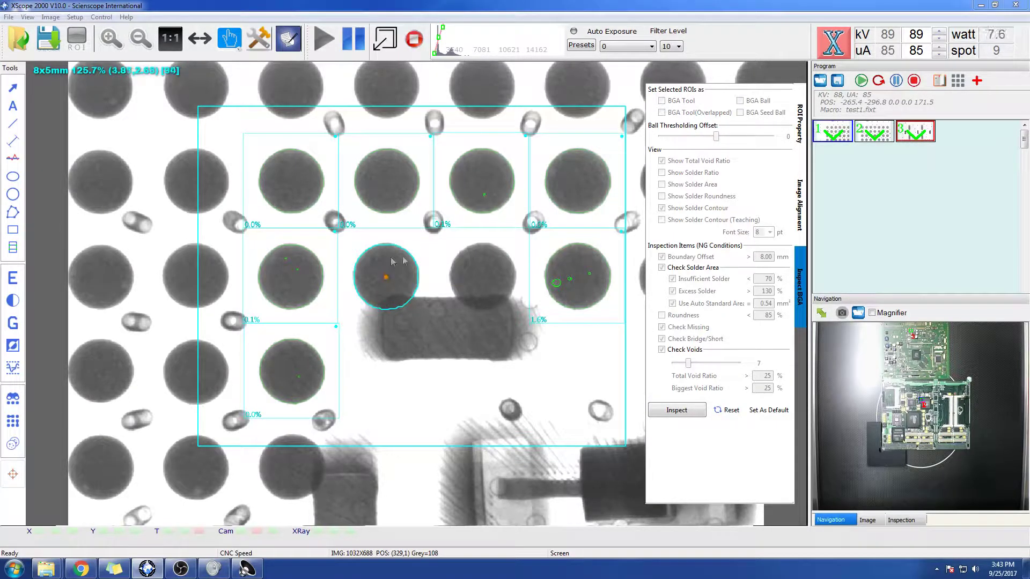
{"action": "left_click", "coordinate": [387, 279]}
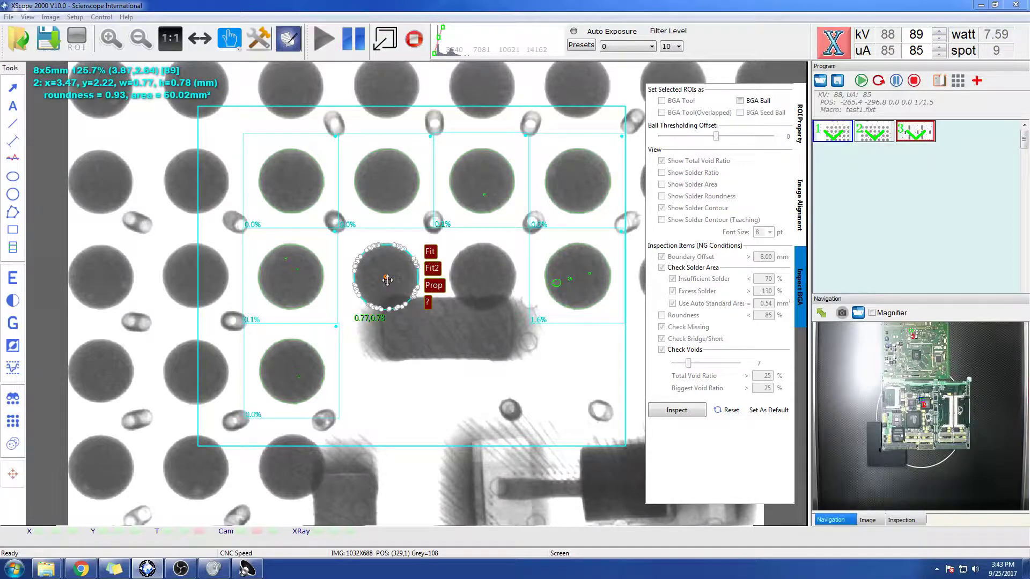
{"action": "left_click", "coordinate": [740, 101]}
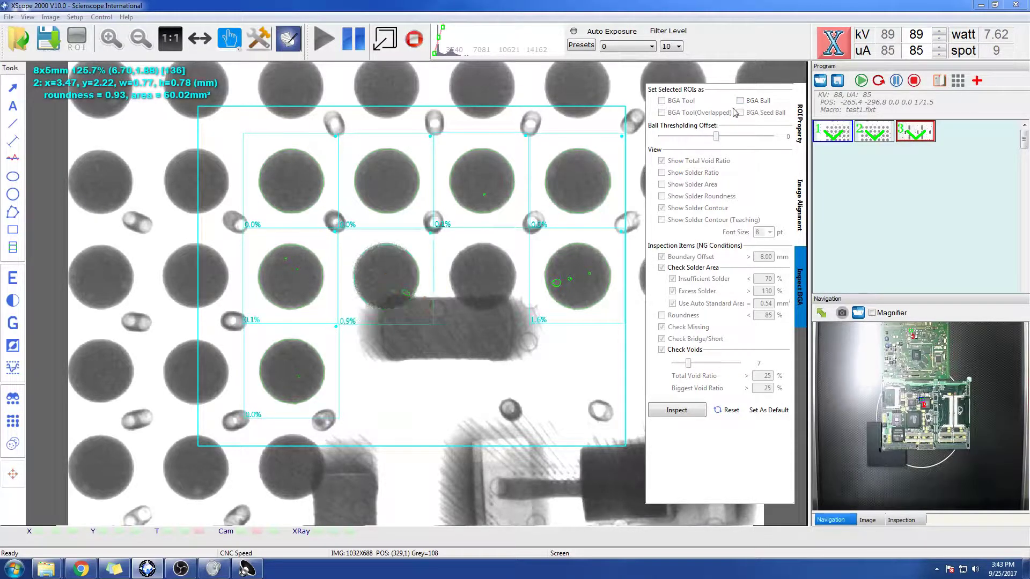
Step: Draw a rectangle about 0.88 by 0.94 mm around the right overlapped ball, fit it with Fit2, and set it as a BGA Ball
{"action": "mouse_move", "coordinate": [429, 270]}
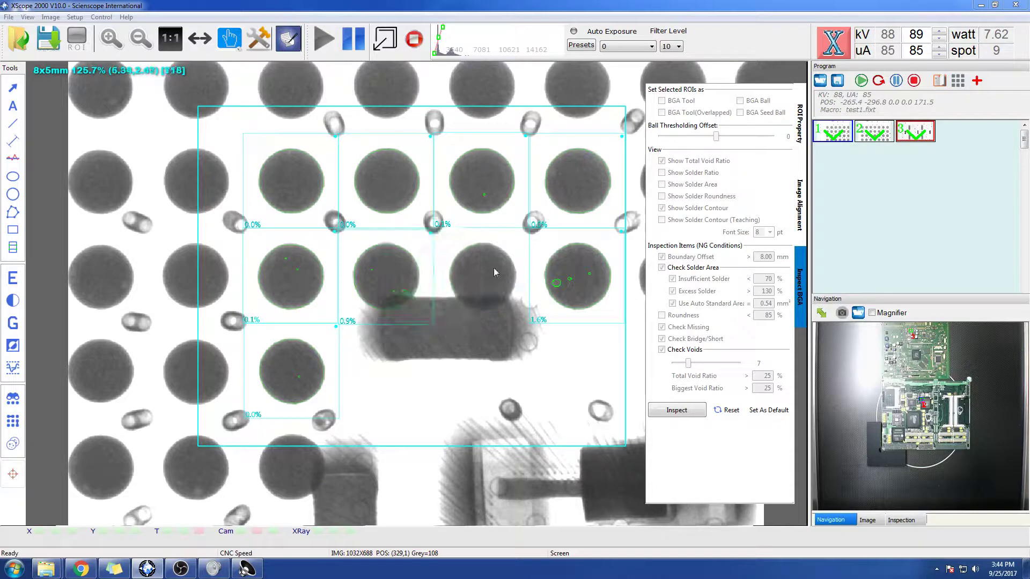
{"action": "left_click_drag", "start_coordinate": [446, 241], "coordinate": [518, 319]}
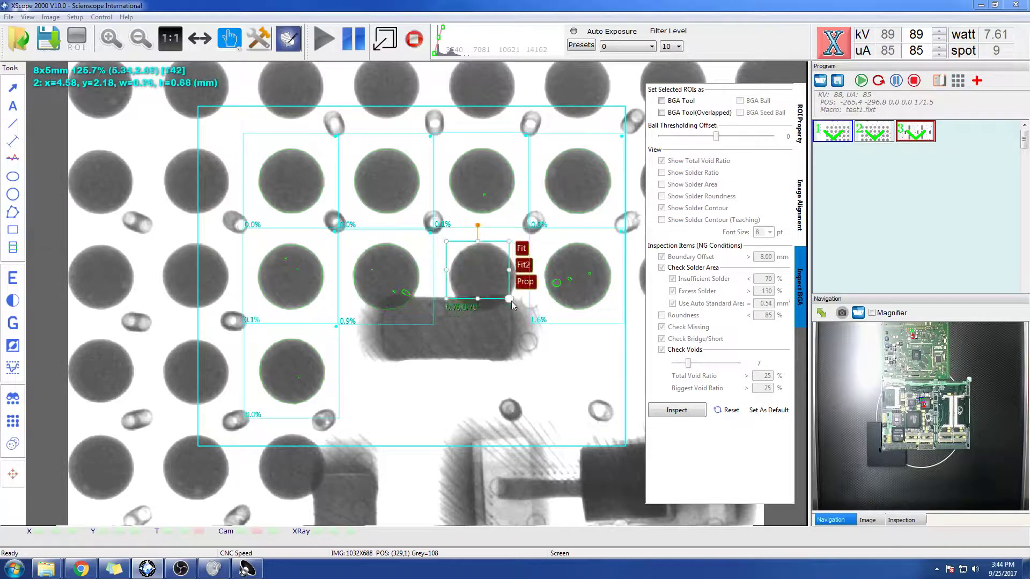
{"action": "left_click", "coordinate": [525, 267]}
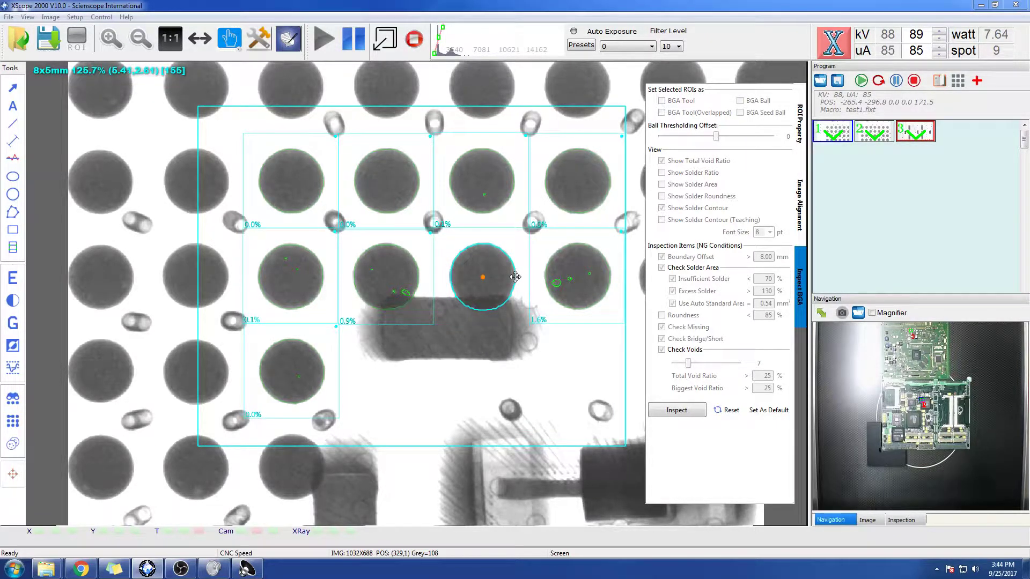
{"action": "left_click", "coordinate": [739, 101]}
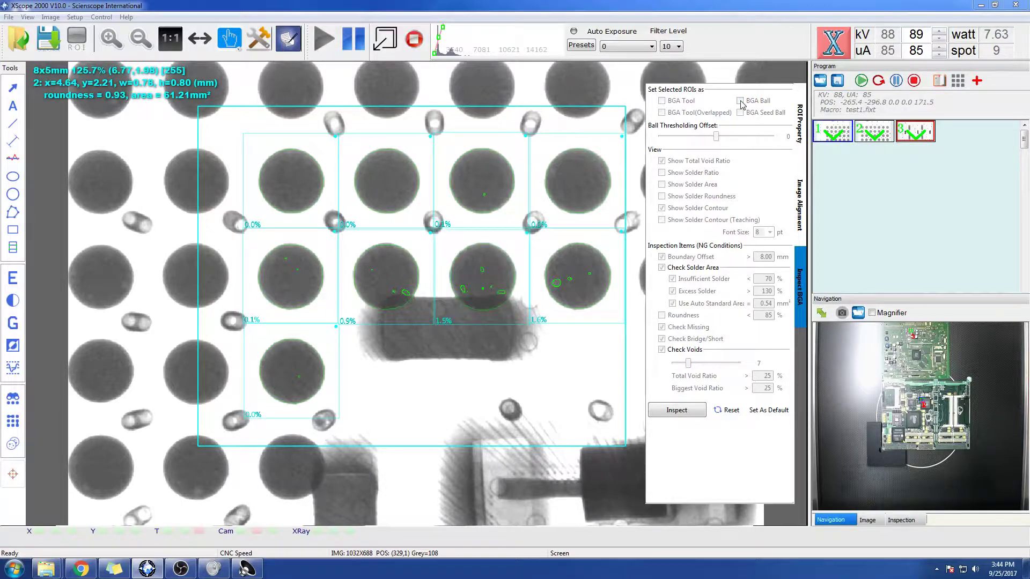
{"action": "mouse_move", "coordinate": [459, 293]}
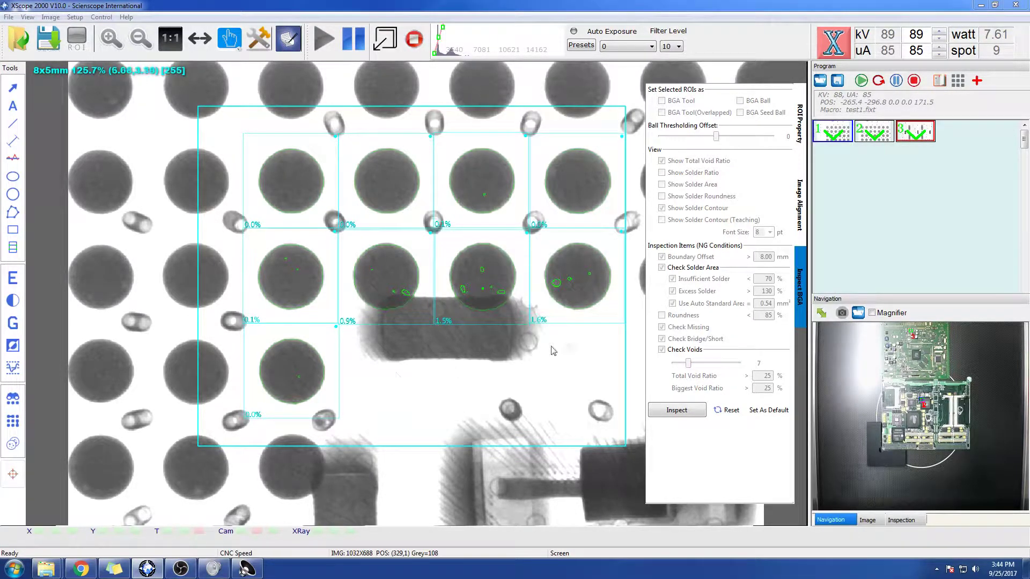
Step: Delete the BGA inspection region and move the live X-ray view to the BGA's upper-left corner near the markers of cells 1 and 2
{"action": "left_click", "coordinate": [626, 347]}
{"action": "key", "text": "Delete"}
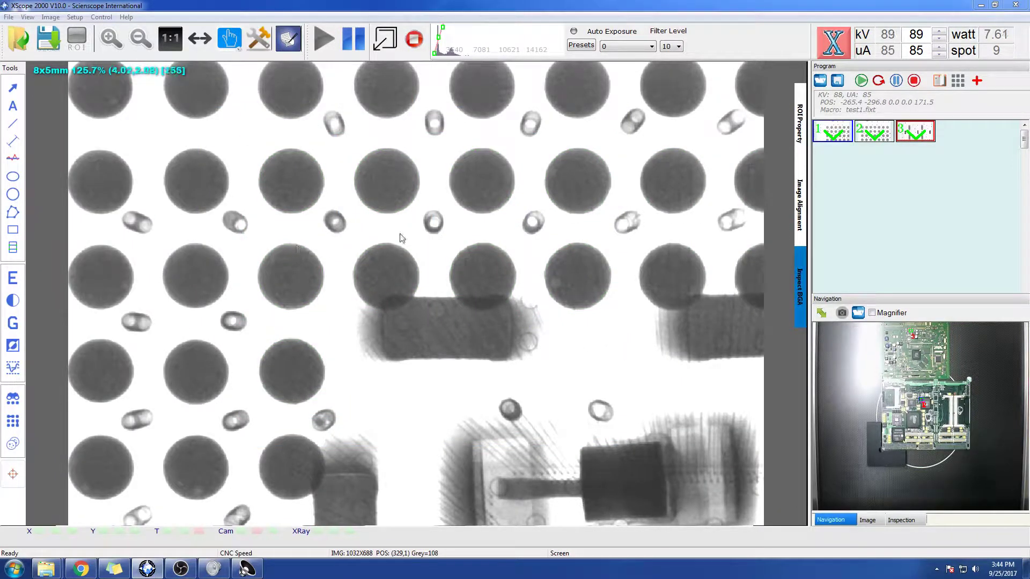
{"action": "left_click", "coordinate": [229, 39]}
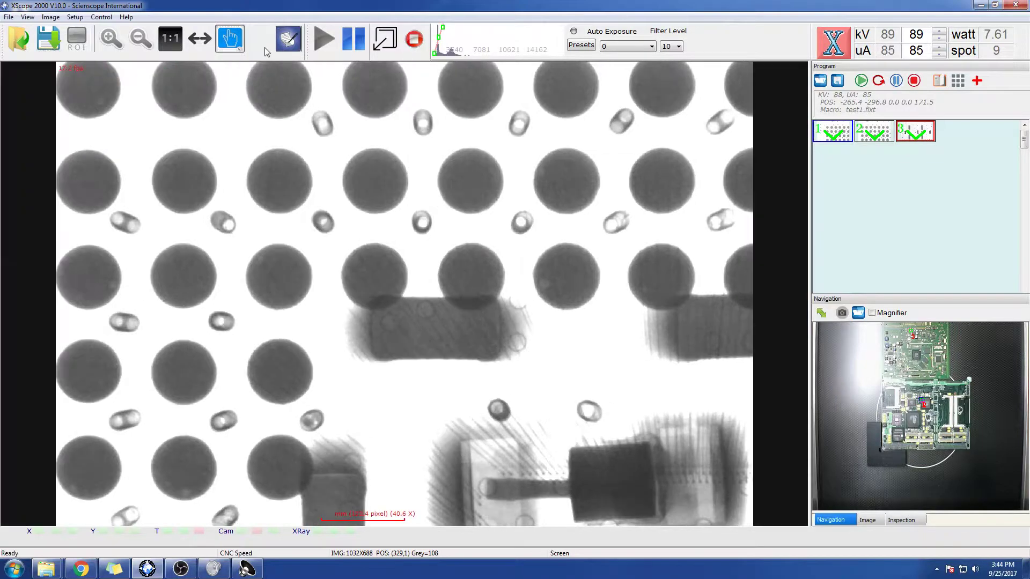
{"action": "left_click", "coordinate": [94, 104]}
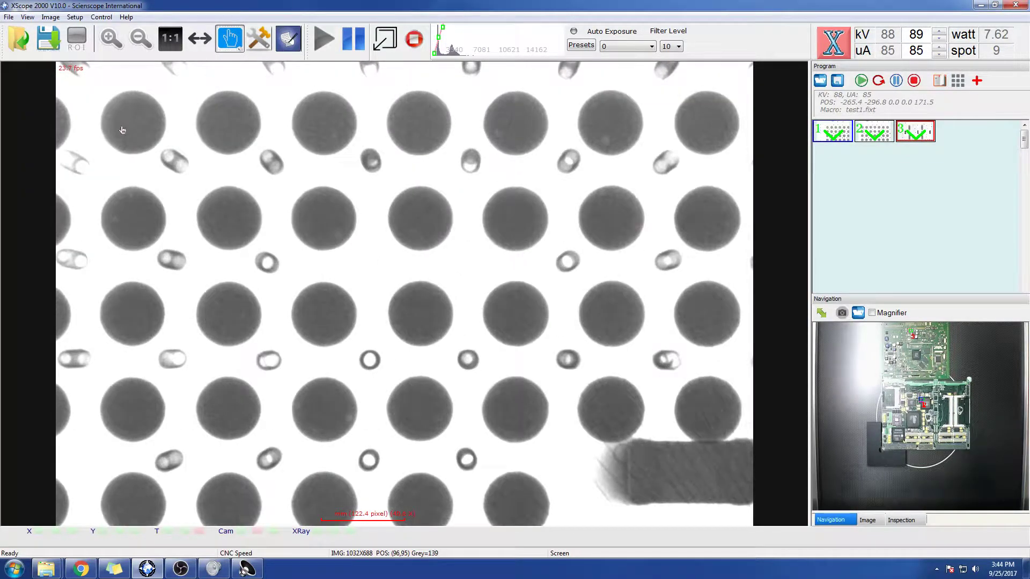
{"action": "left_click", "coordinate": [122, 131]}
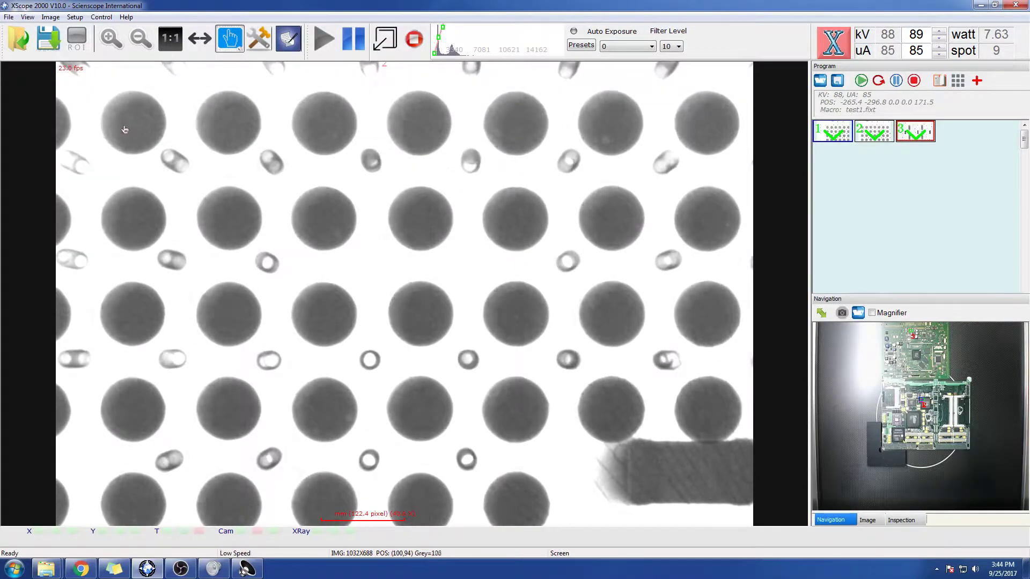
{"action": "left_click", "coordinate": [233, 100]}
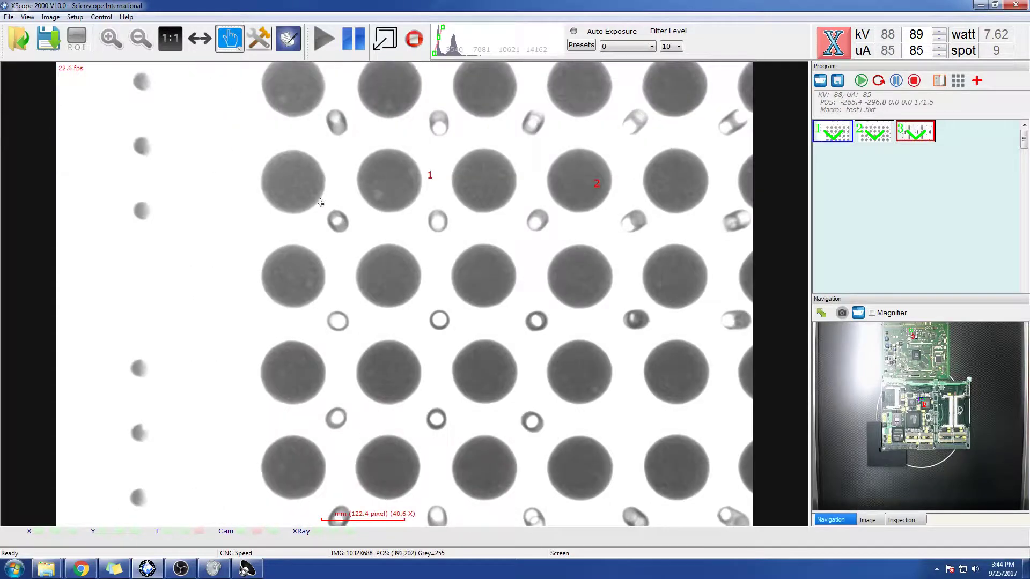
Step: Reposition the live X-ray view at the BGA's upper-left corner and turn on the axis position values
{"action": "left_click", "coordinate": [321, 202]}
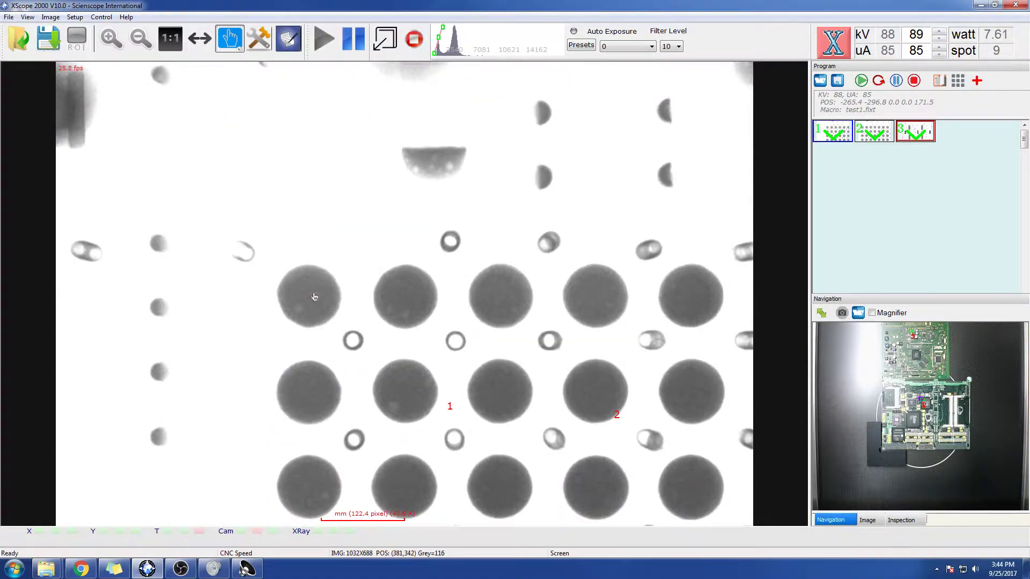
{"action": "left_click", "coordinate": [314, 296]}
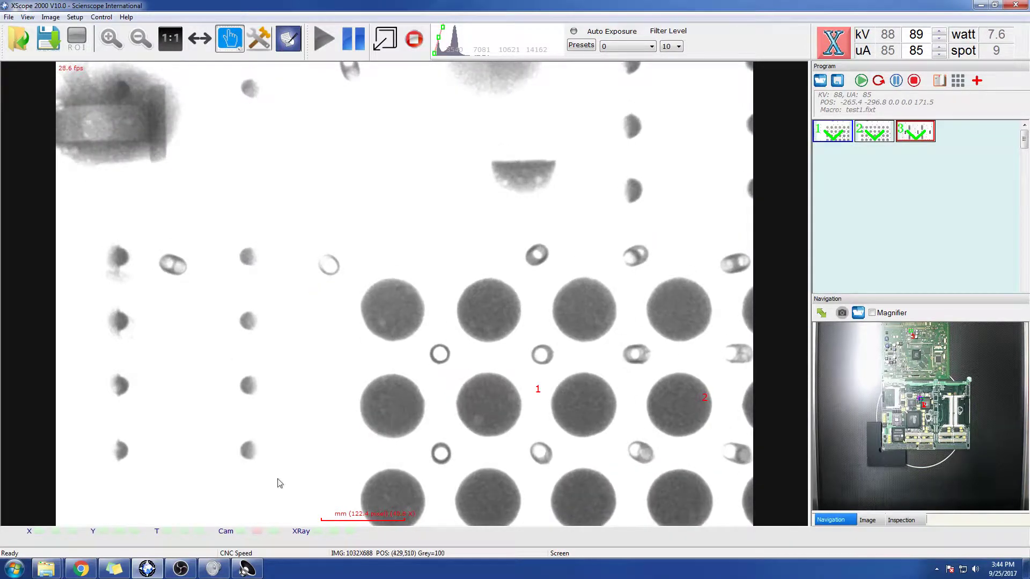
{"action": "right_click", "coordinate": [213, 538]}
{"action": "left_click", "coordinate": [243, 509]}
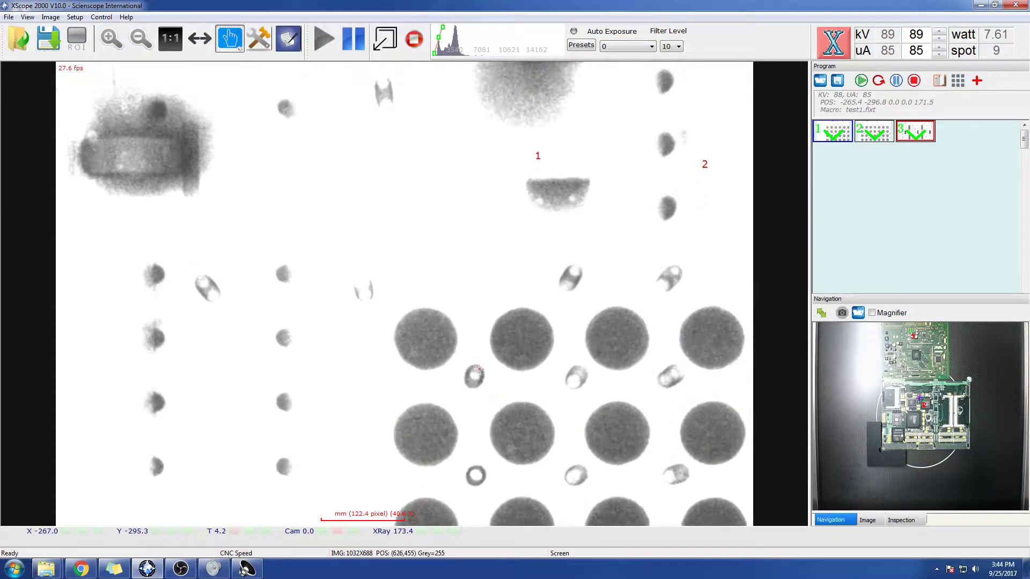
Step: Examine the BGA balls and the components above them in a tilted live X-ray view, up to about 41 degrees of tilt
{"action": "left_click_drag", "start_coordinate": [420, 265], "coordinate": [420, 265]}
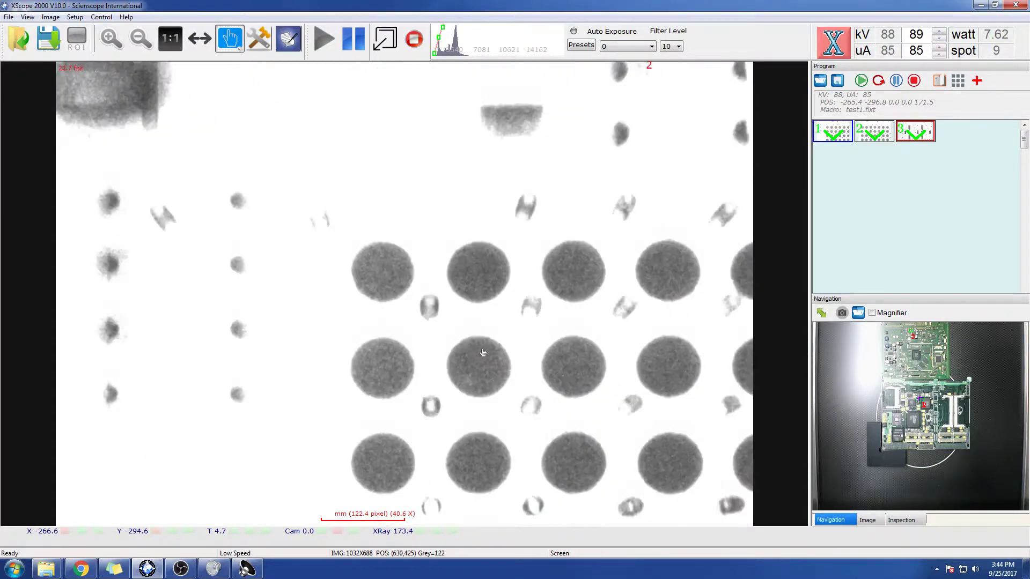
{"action": "scroll", "coordinate": [502, 384], "scroll_direction": "up", "scroll_amount": 3}
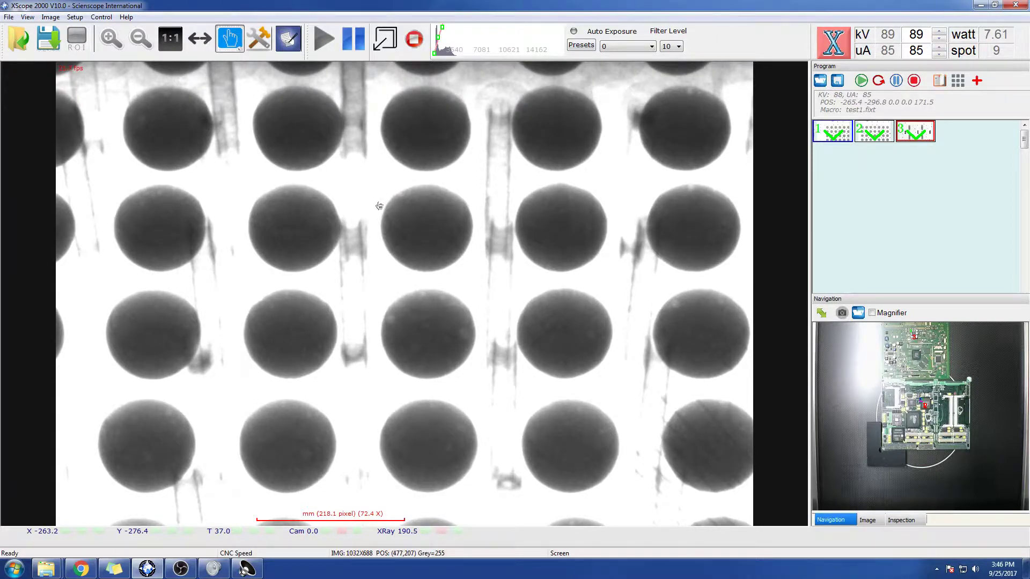
{"action": "scroll", "coordinate": [379, 204], "scroll_direction": "down", "scroll_amount": 5}
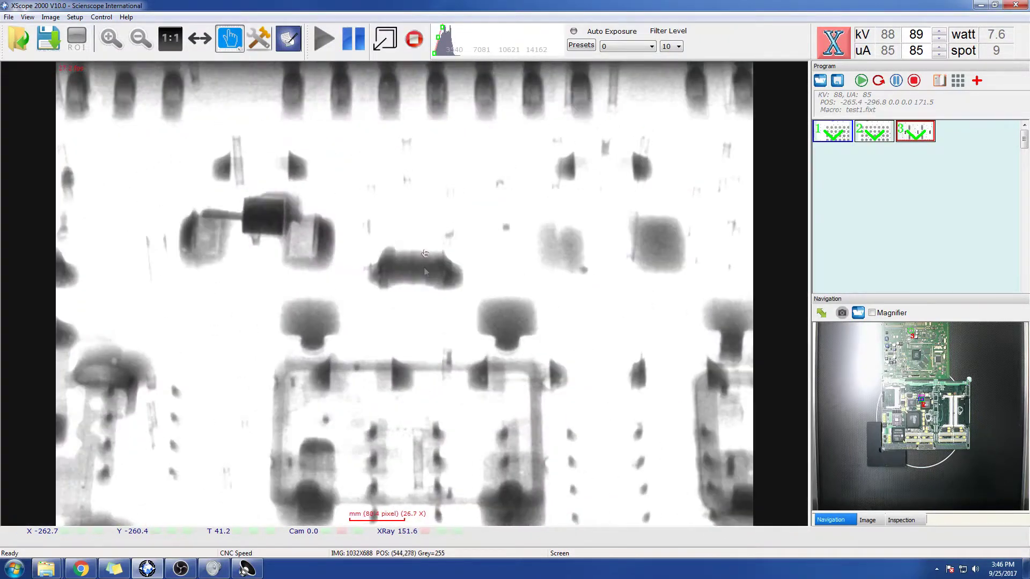
{"action": "left_click_drag", "start_coordinate": [420, 420], "coordinate": [416, 239]}
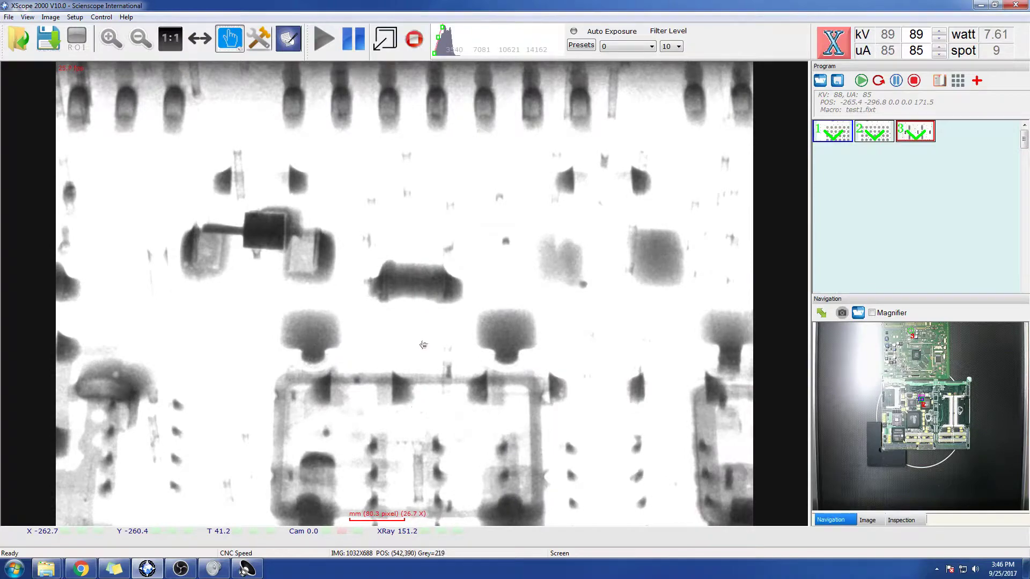
{"action": "left_click_drag", "start_coordinate": [424, 345], "coordinate": [396, 217]}
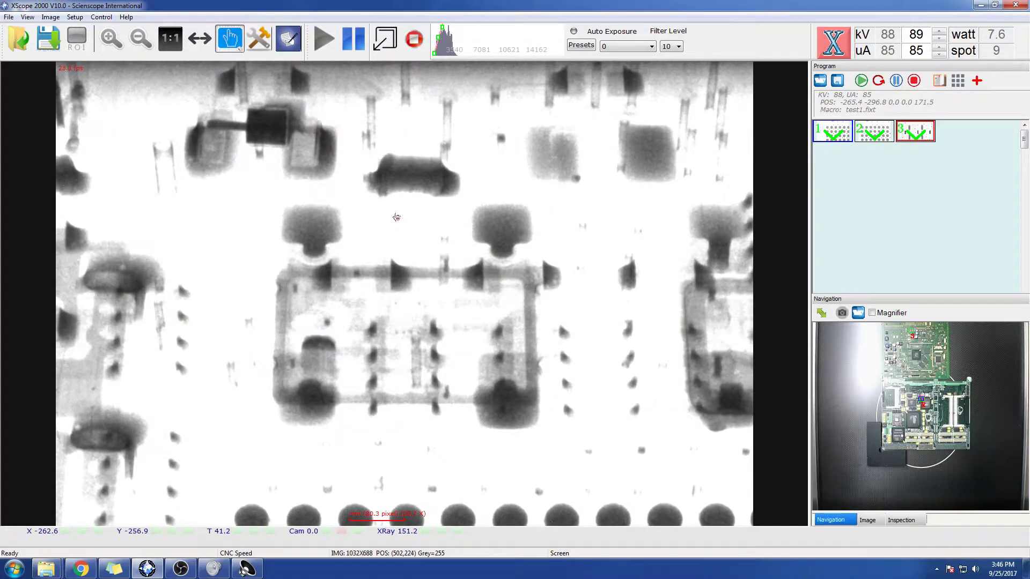
{"action": "left_click_drag", "start_coordinate": [414, 389], "coordinate": [408, 206]}
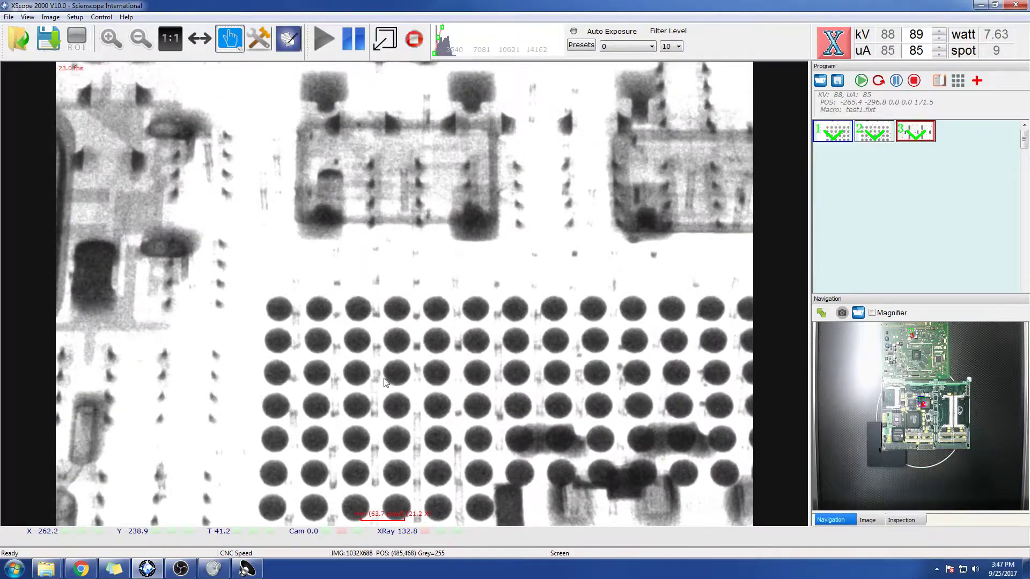
{"action": "left_click_drag", "start_coordinate": [374, 468], "coordinate": [379, 174]}
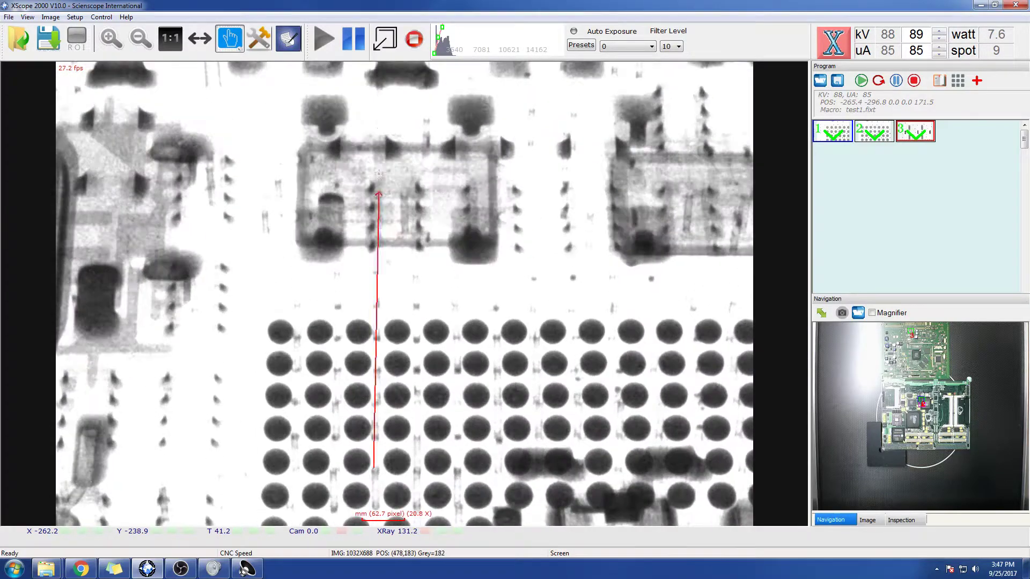